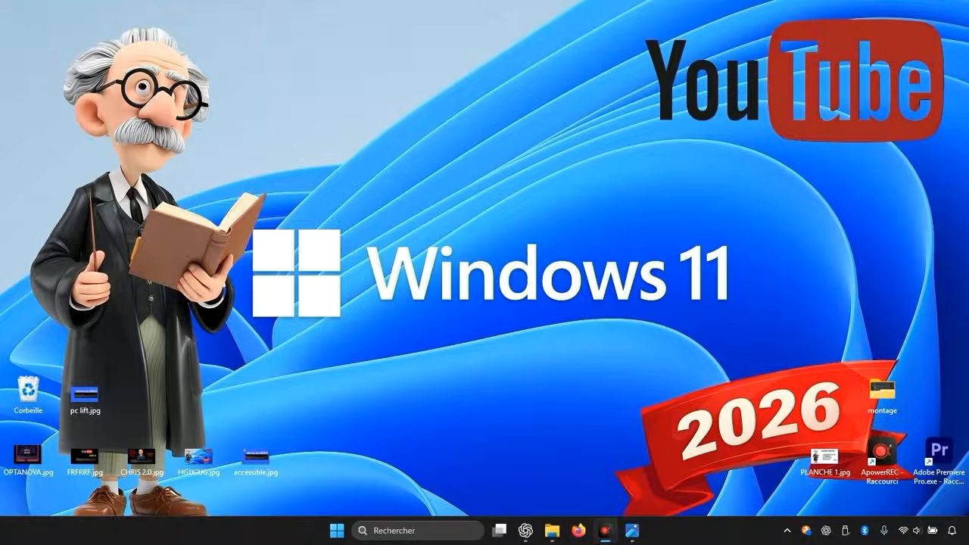
Open Firefox and search Google for "telecharger optimizer".
{"action": "left_click", "coordinate": [579, 531]}
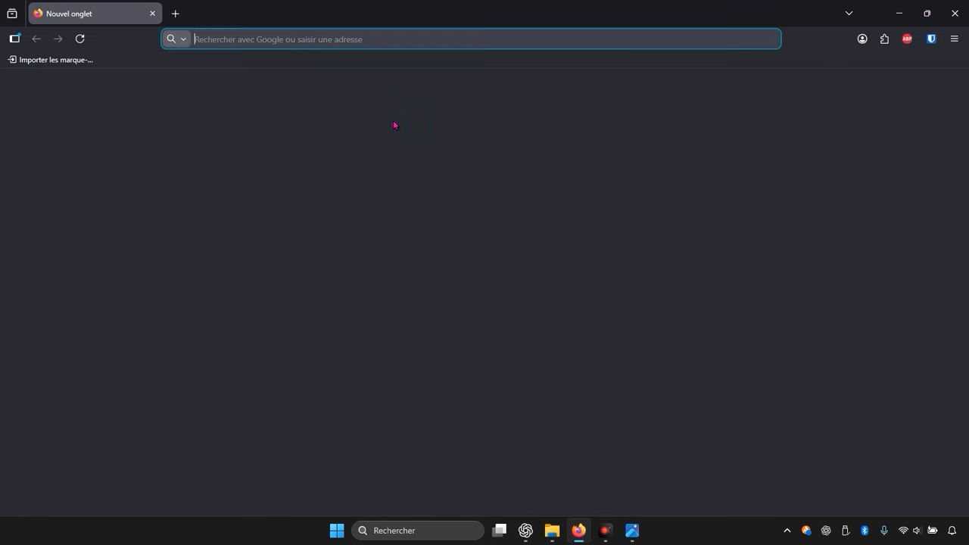
{"action": "left_click", "coordinate": [329, 116]}
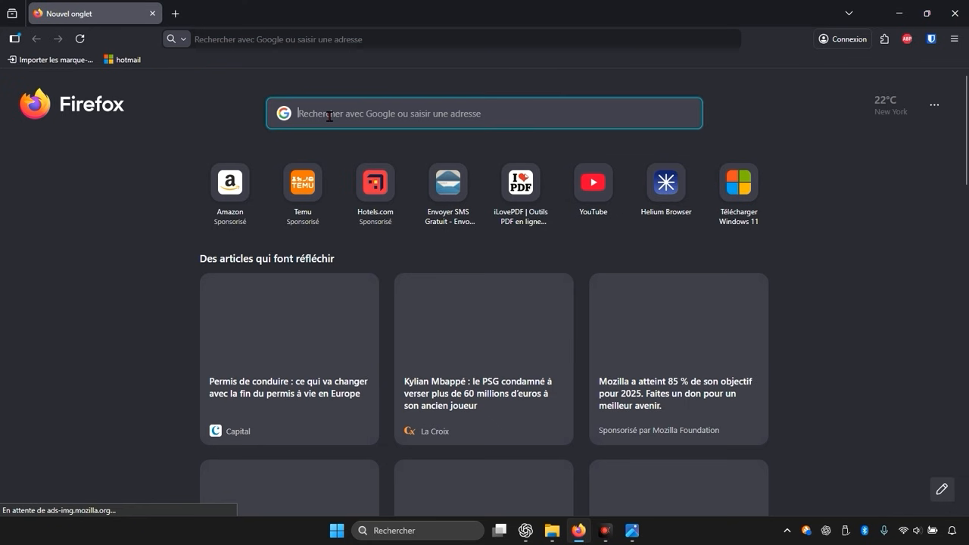
{"action": "type", "text": "telec"}
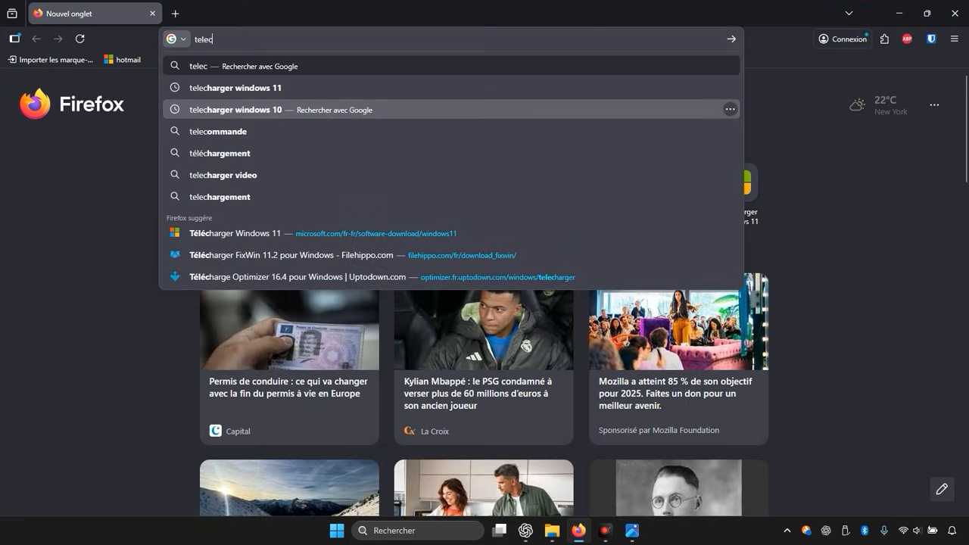
{"action": "type", "text": "harger opt"}
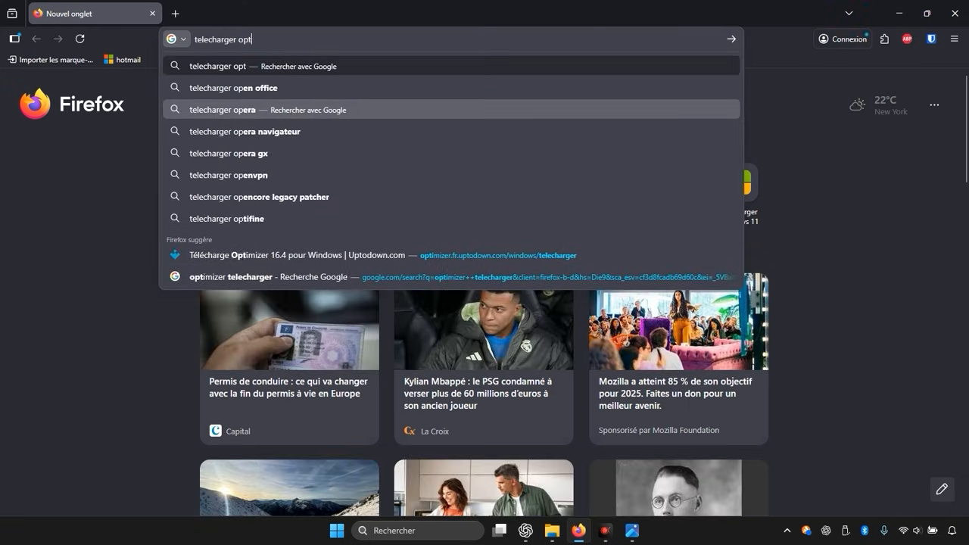
{"action": "type", "text": "imizer"}
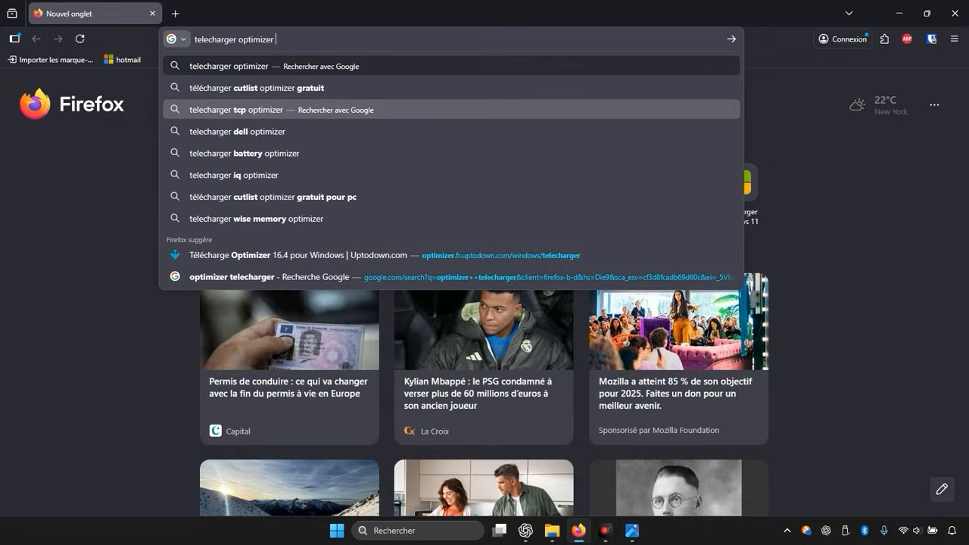
{"action": "key", "text": "Return"}
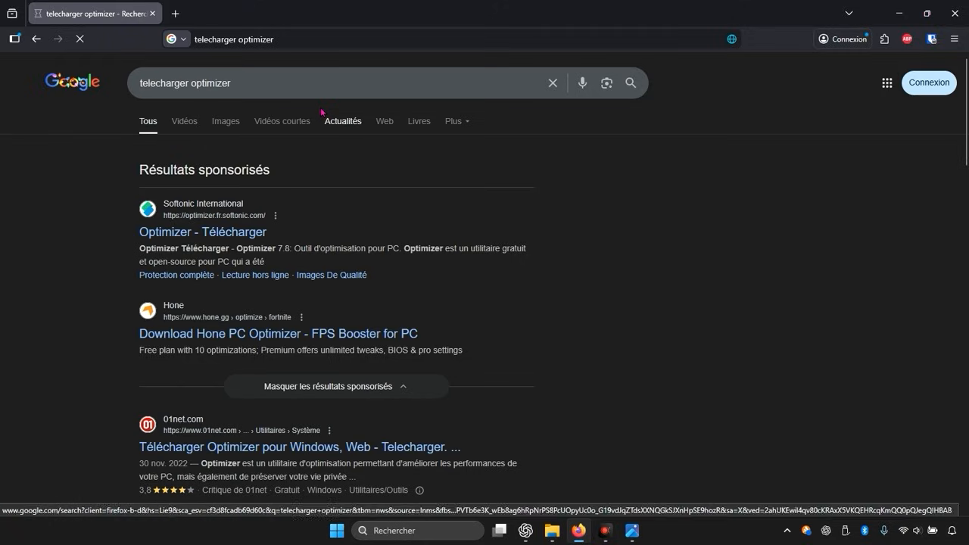
Open the Uptodown result for Optimizer 16.4 and download the program from its page.
{"action": "scroll", "coordinate": [364, 158], "scroll_direction": "down", "scroll_amount": 4}
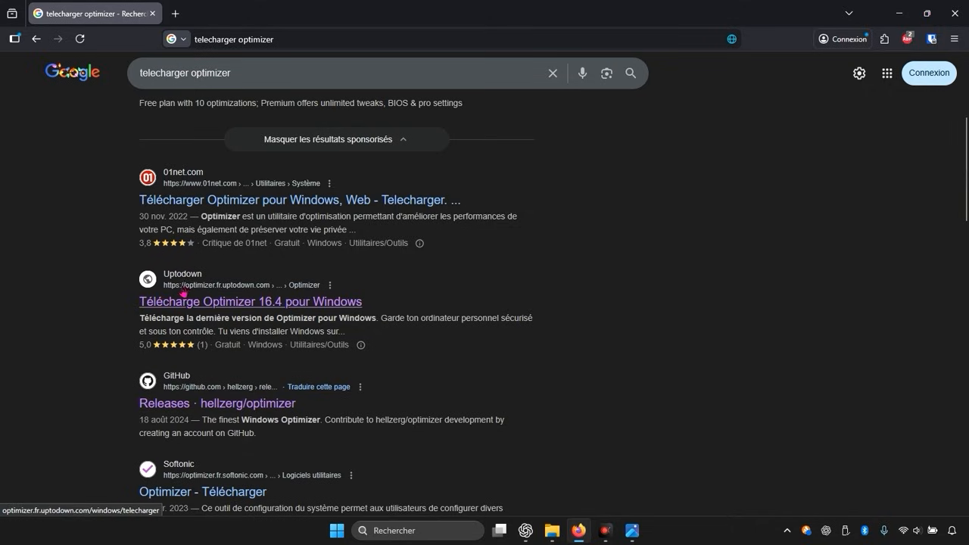
{"action": "left_click", "coordinate": [194, 312]}
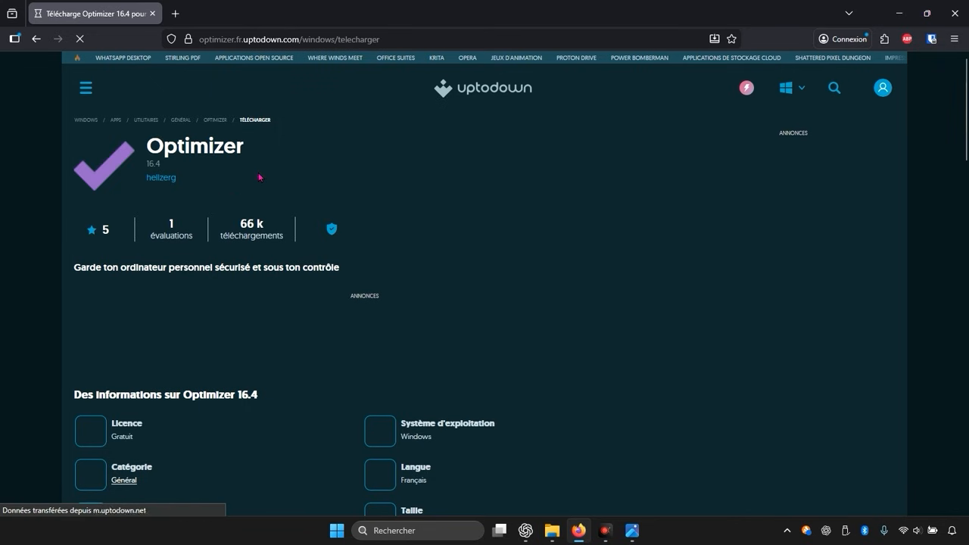
{"action": "scroll", "coordinate": [261, 193], "scroll_direction": "down", "scroll_amount": 2}
{"action": "scroll", "coordinate": [259, 202], "scroll_direction": "down", "scroll_amount": 8}
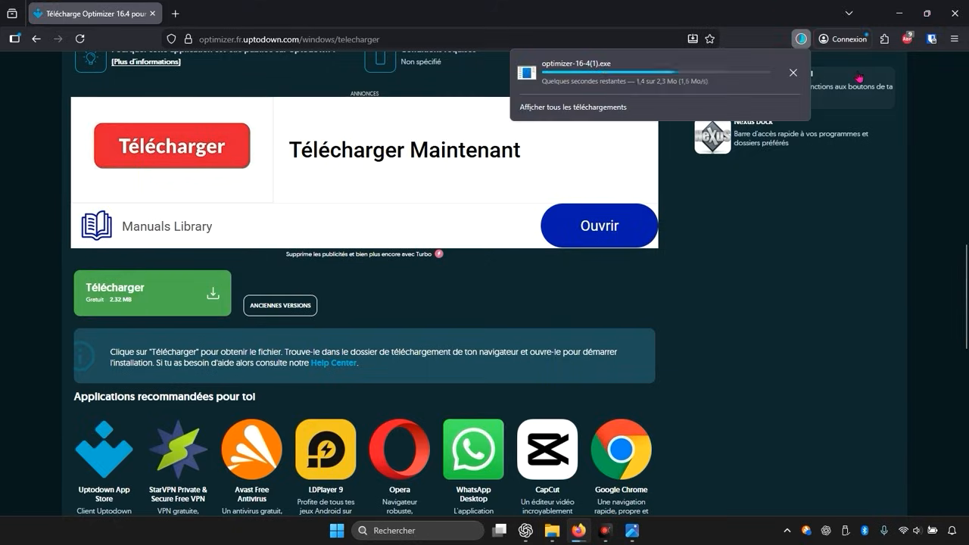
Launch the downloaded optimizer-16-4(1).exe from its folder and minimize the folder and browser windows.
{"action": "left_click", "coordinate": [794, 69]}
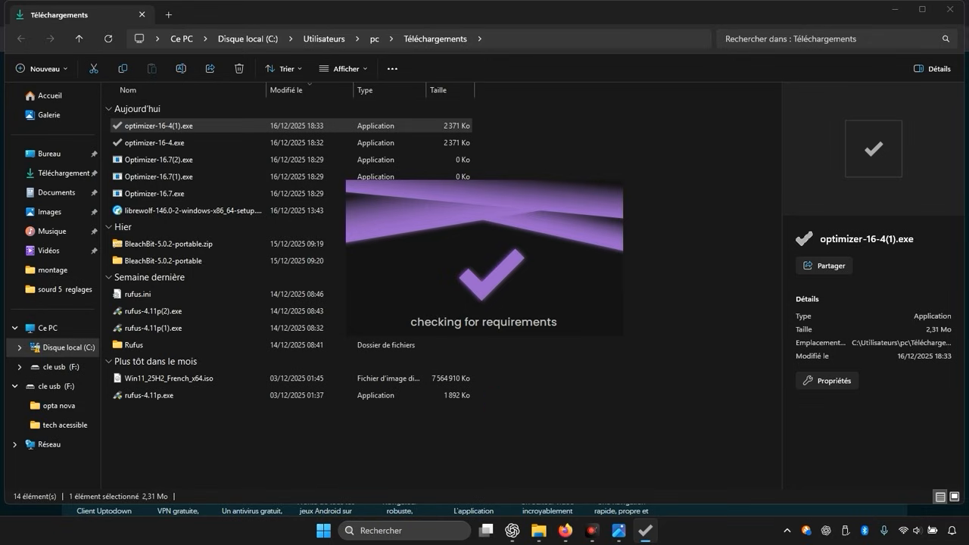
{"action": "left_click", "coordinate": [894, 11]}
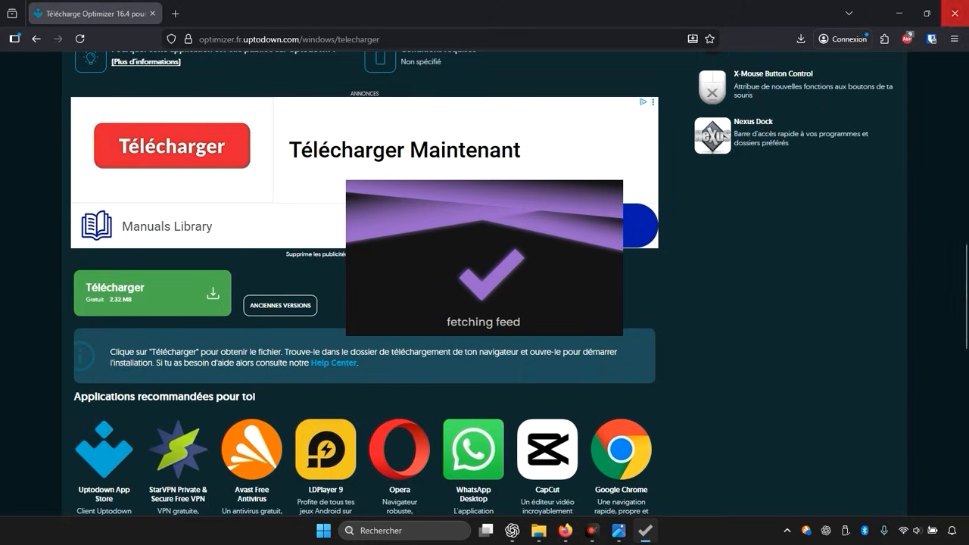
{"action": "left_click", "coordinate": [900, 13]}
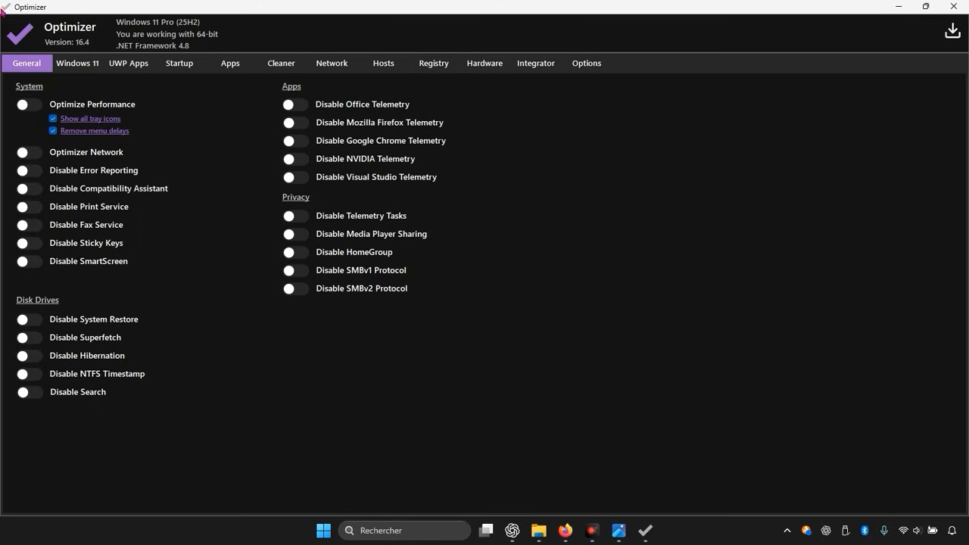
Change Optimizer's interface language to Français in its options and return to the Universel settings.
{"action": "left_click", "coordinate": [581, 65]}
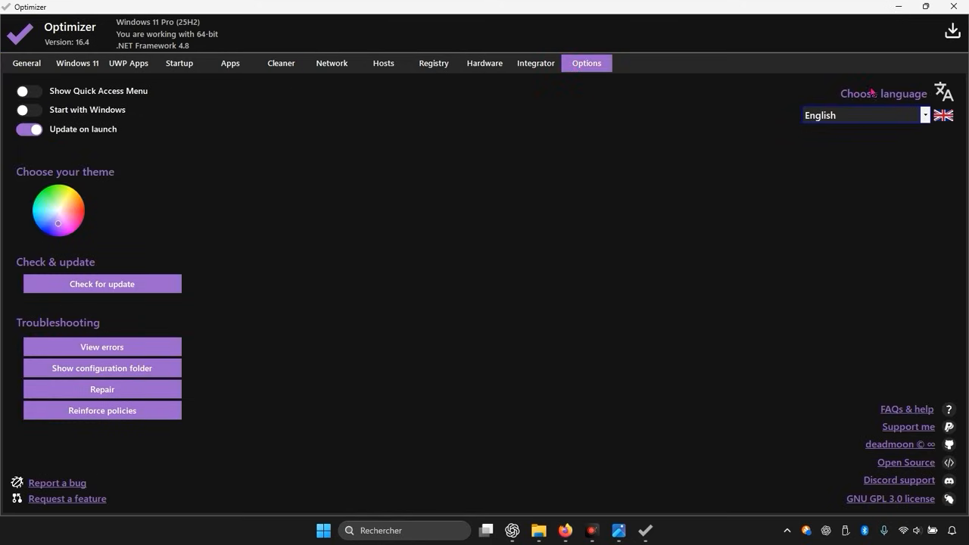
{"action": "left_click", "coordinate": [868, 115]}
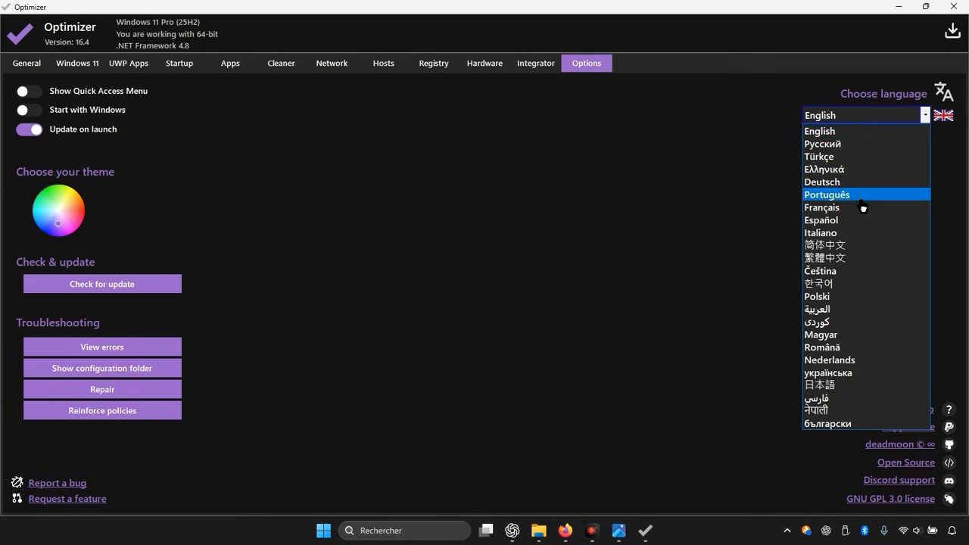
{"action": "left_click", "coordinate": [861, 207]}
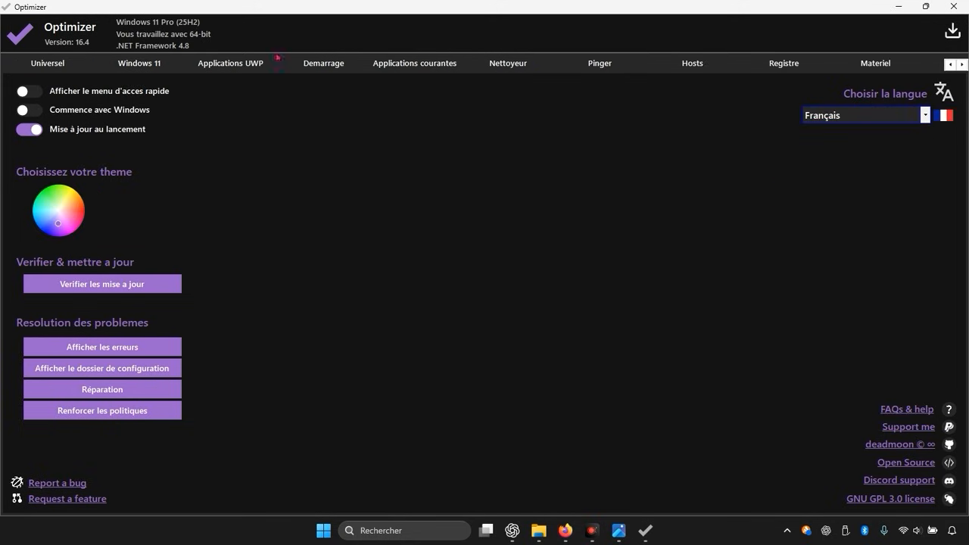
{"action": "left_click", "coordinate": [59, 65]}
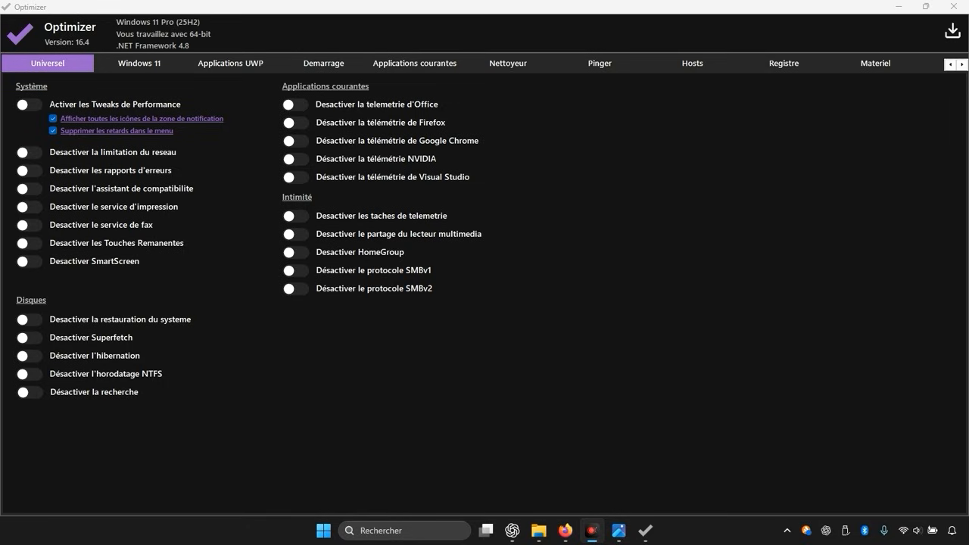
Minimize Optimizer, search Windows for "Créer un point de restauration" and open it, moving the recorder window clear of the dialog.
{"action": "left_click", "coordinate": [592, 530]}
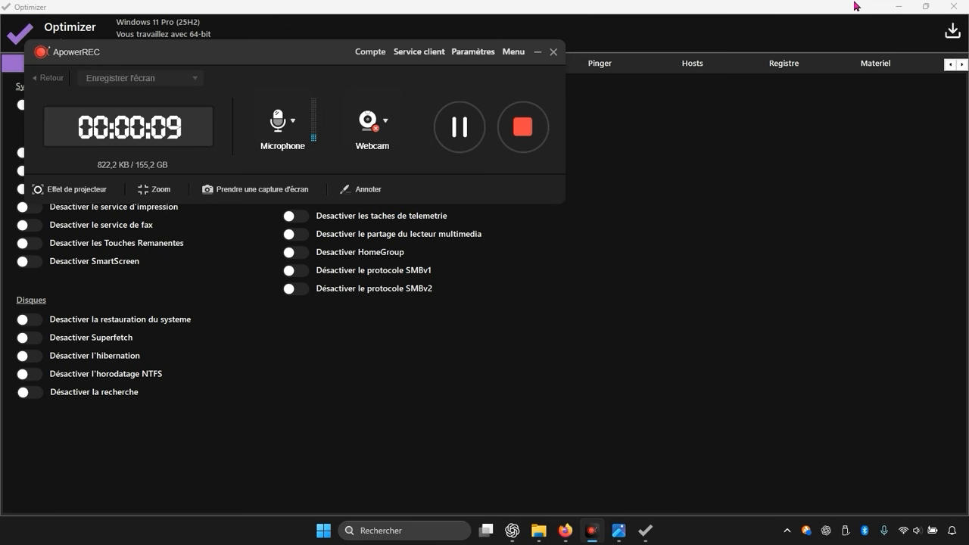
{"action": "left_click", "coordinate": [898, 6]}
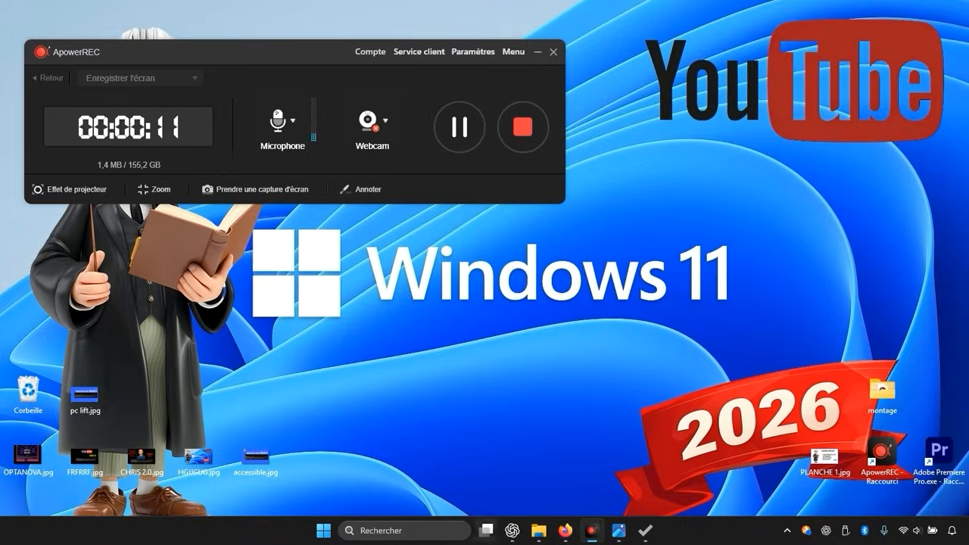
{"action": "left_click", "coordinate": [417, 532]}
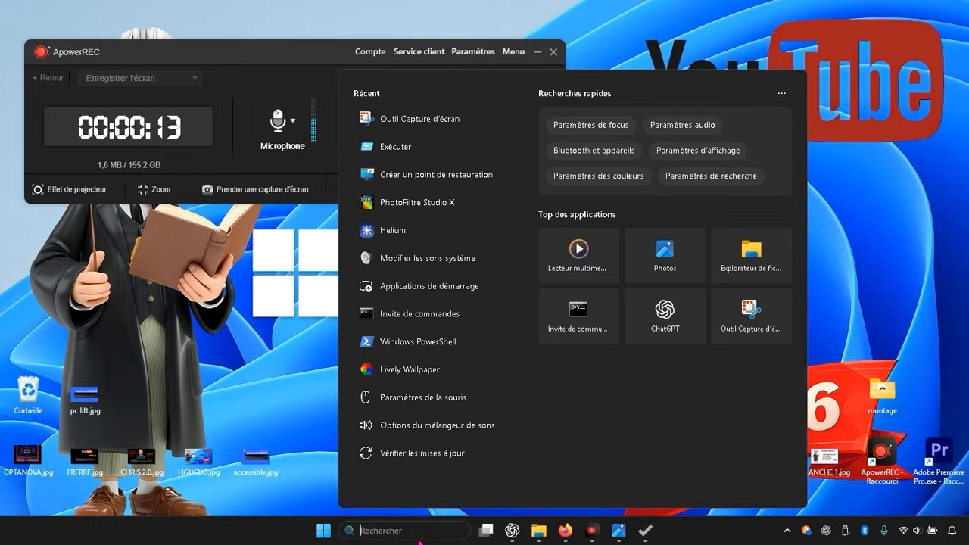
{"action": "type", "text": "cre"}
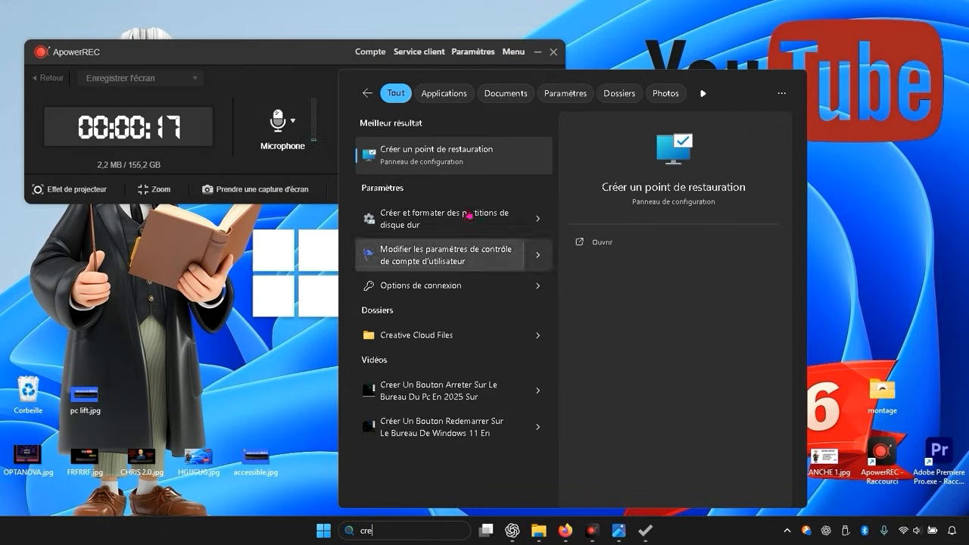
{"action": "left_click", "coordinate": [462, 155]}
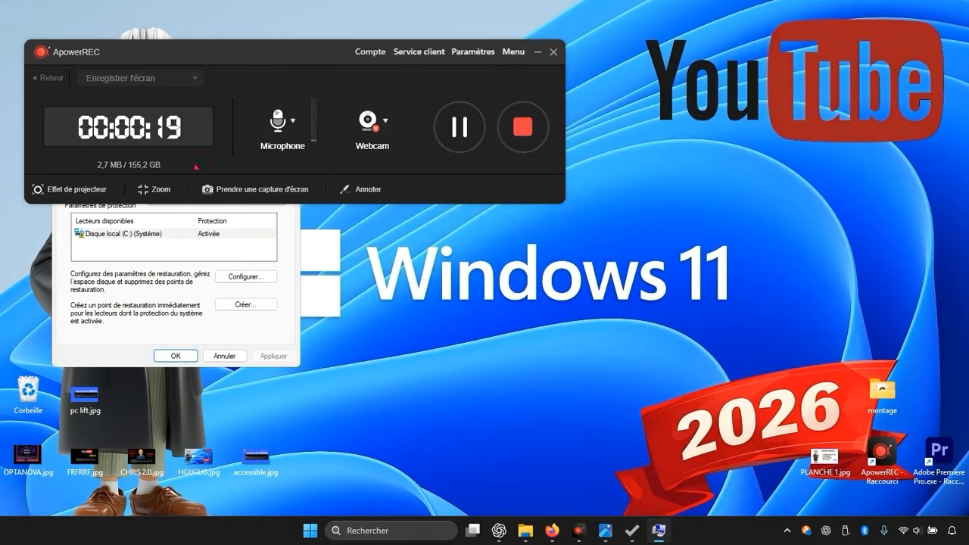
{"action": "left_click_drag", "start_coordinate": [242, 59], "coordinate": [632, 32]}
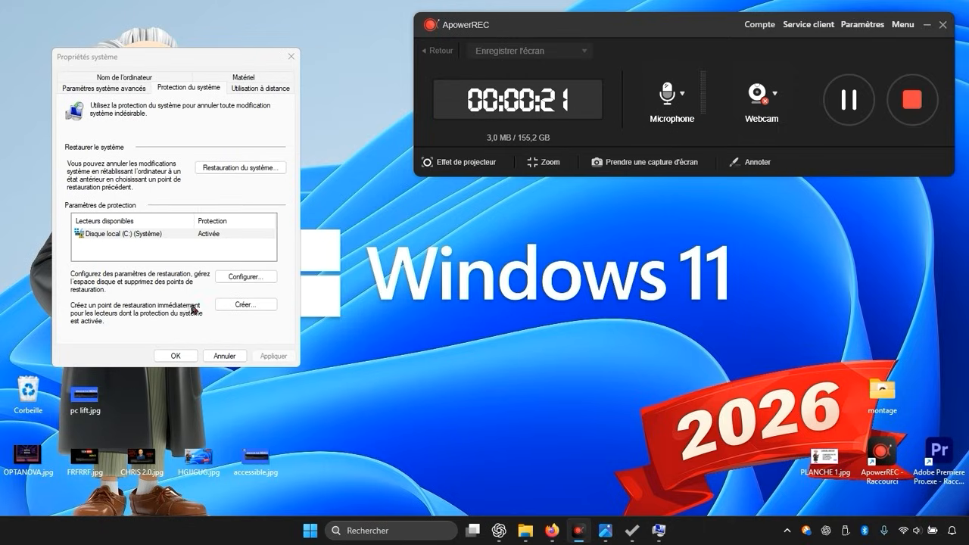
{"action": "left_click", "coordinate": [245, 304]}
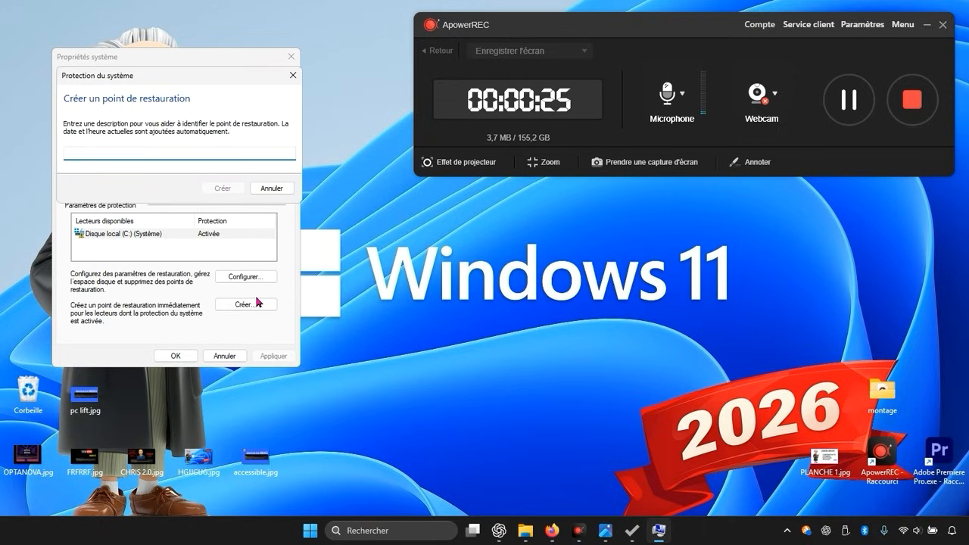
{"action": "left_click", "coordinate": [293, 75]}
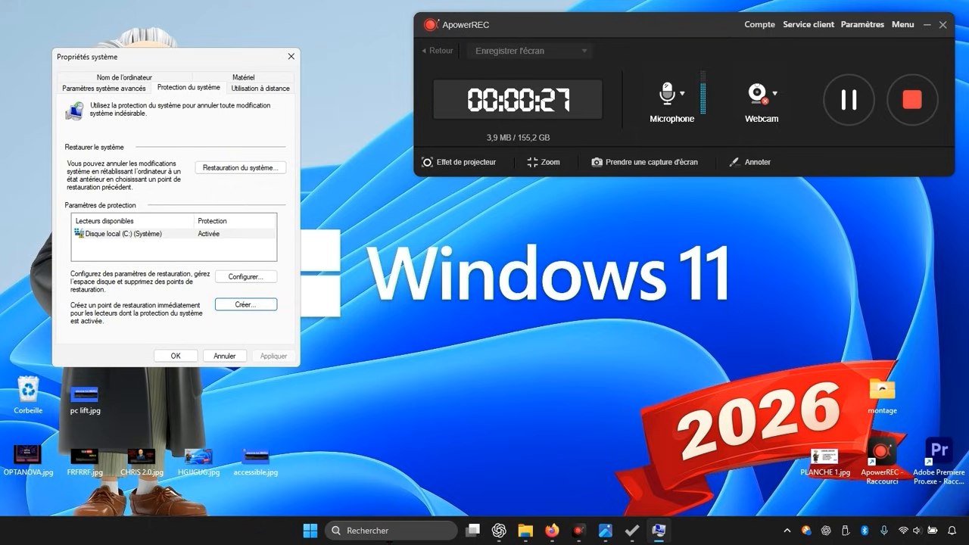
{"action": "key", "text": "Return"}
{"action": "type", "text": "reer"}
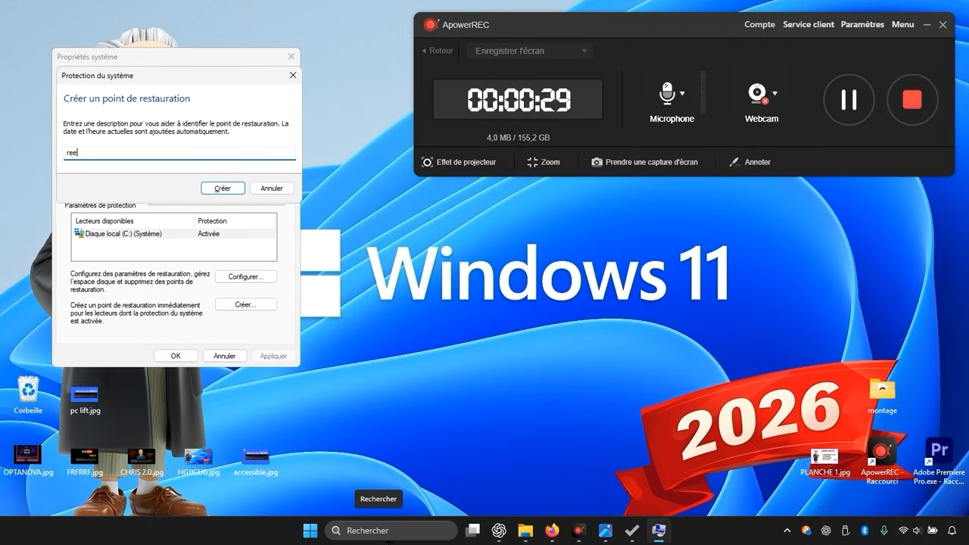
{"action": "left_click", "coordinate": [293, 75]}
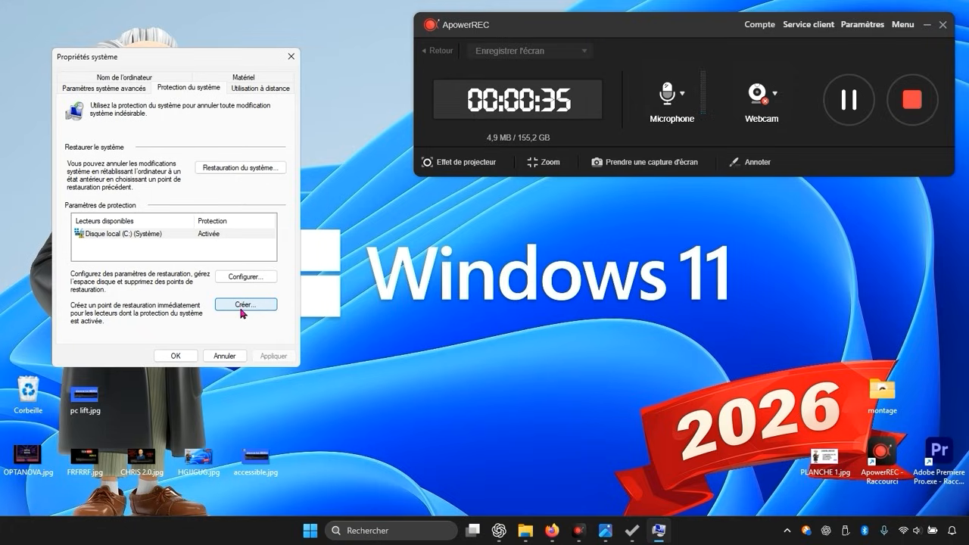
Confirm the system protection settings of drive C:, create a restore point described as "optimizer", and close the system properties.
{"action": "left_click", "coordinate": [246, 277]}
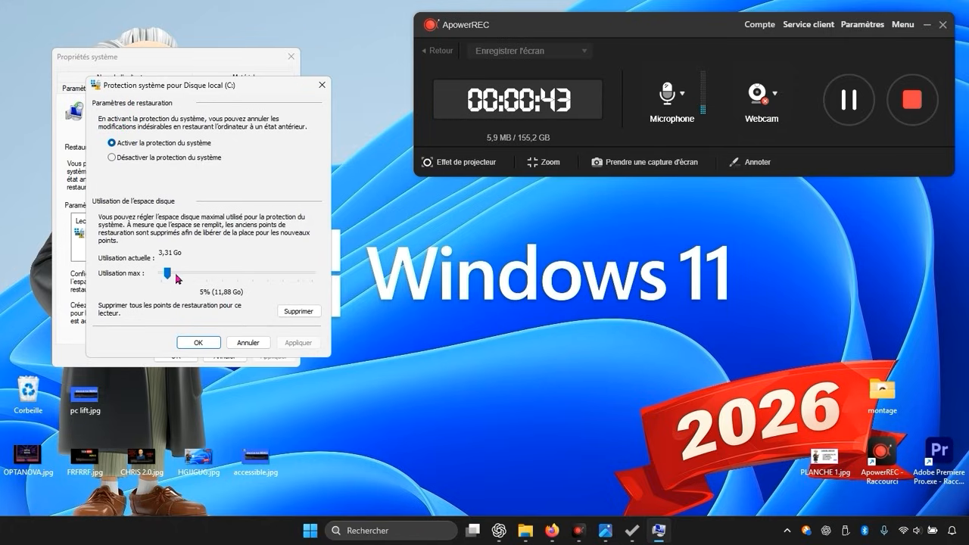
{"action": "left_click", "coordinate": [191, 343]}
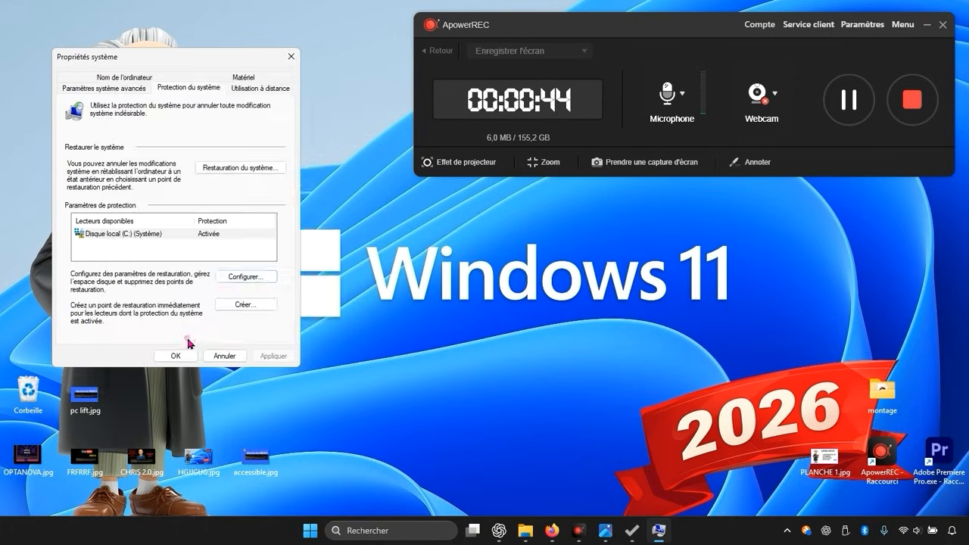
{"action": "left_click", "coordinate": [228, 308]}
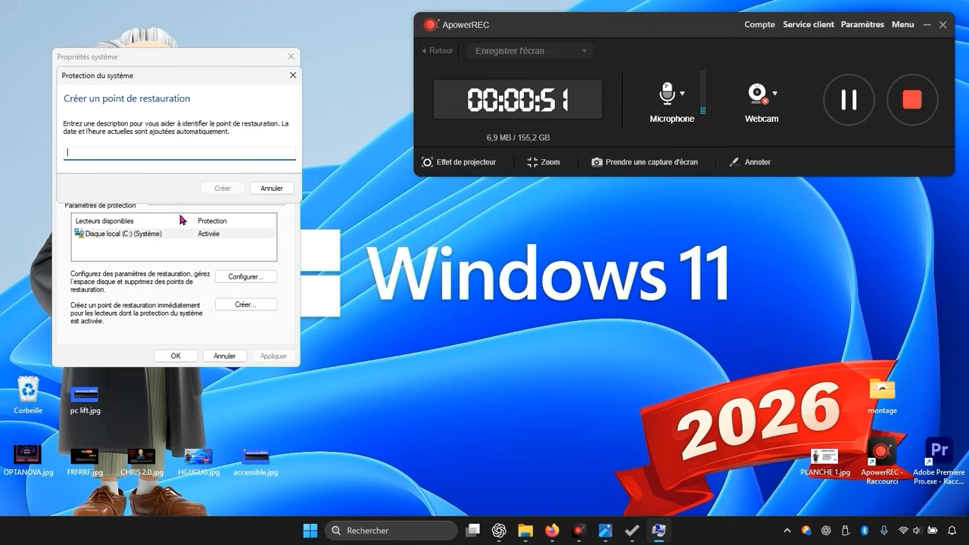
{"action": "type", "text": "optim"}
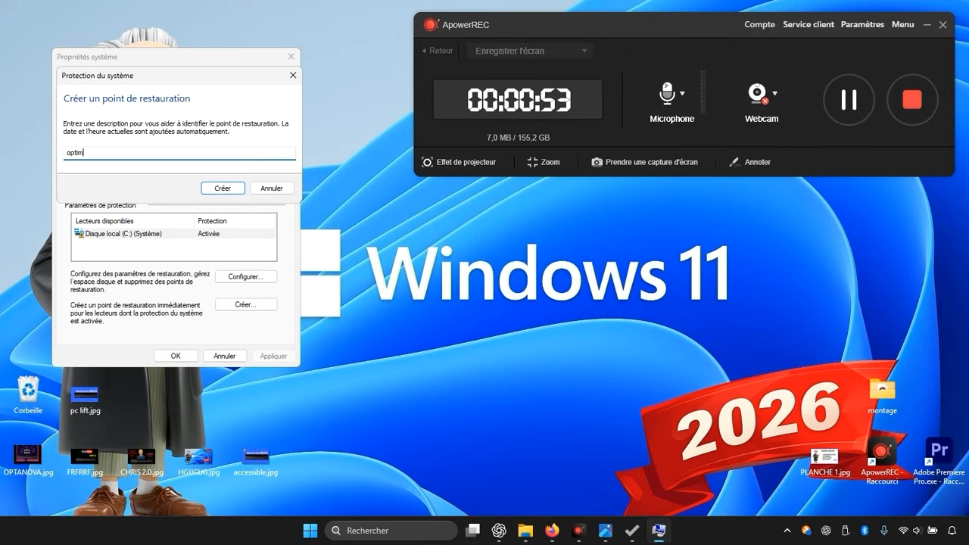
{"action": "type", "text": "izer"}
{"action": "left_click", "coordinate": [222, 187]}
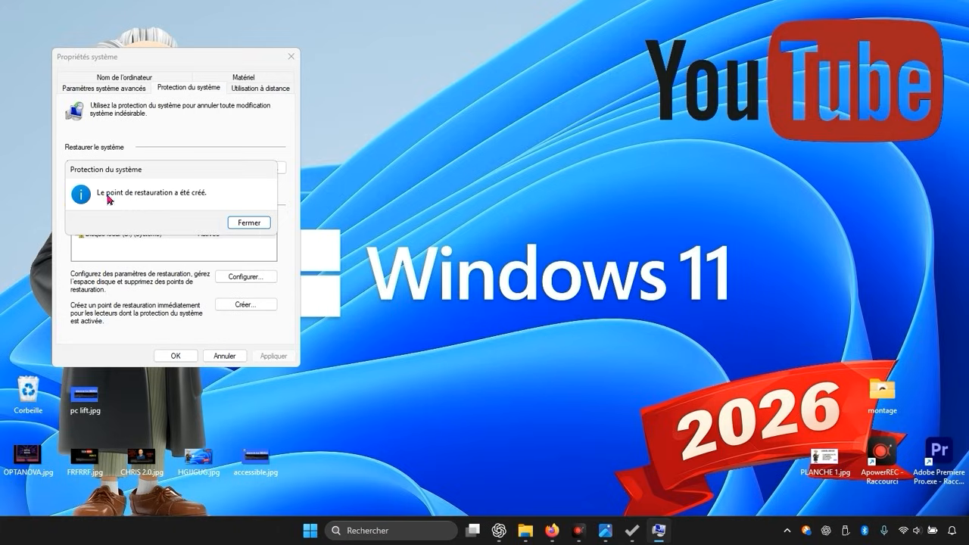
{"action": "left_click", "coordinate": [248, 223]}
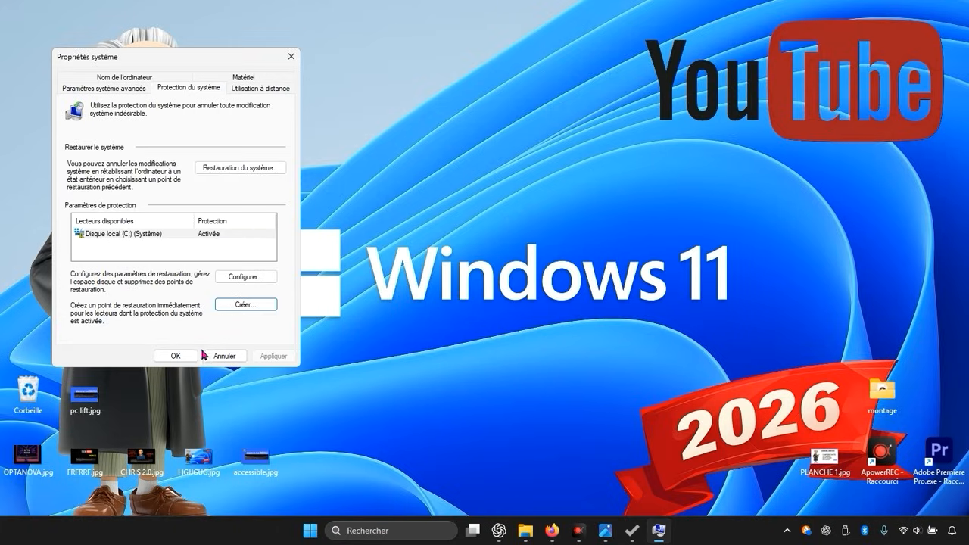
{"action": "left_click", "coordinate": [205, 355]}
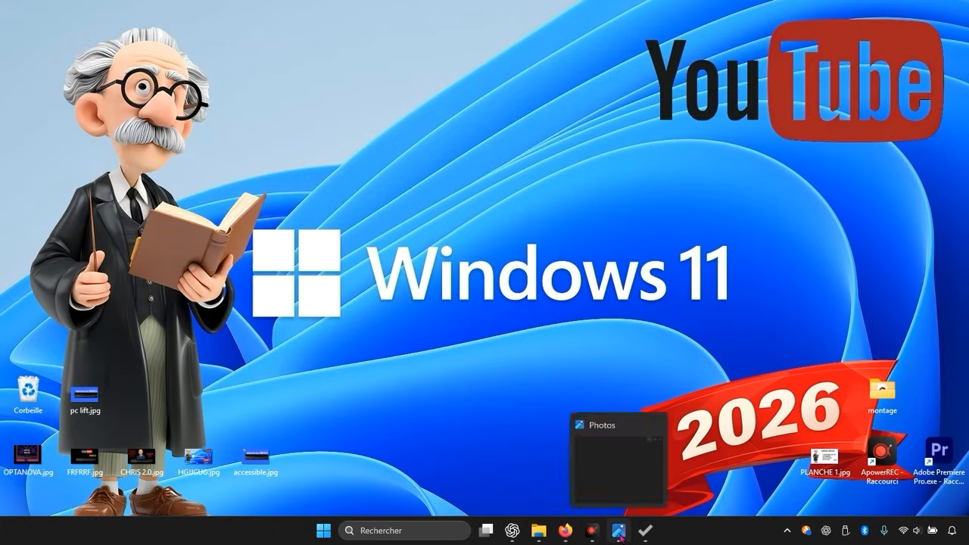
Switch back to Optimizer and turn the Activer les Tweaks de Performance option on and off again.
{"action": "left_click", "coordinate": [644, 534]}
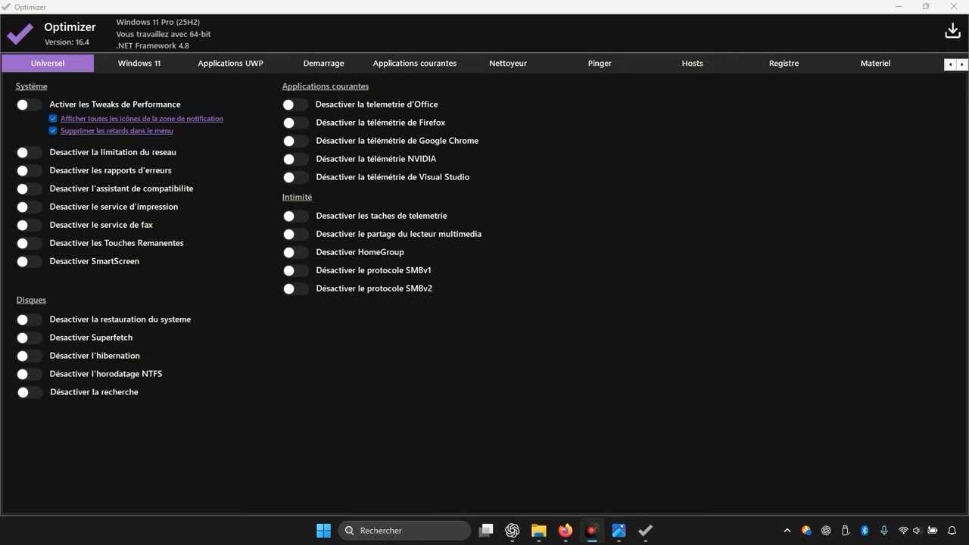
{"action": "left_click", "coordinate": [36, 105]}
{"action": "left_click", "coordinate": [28, 104]}
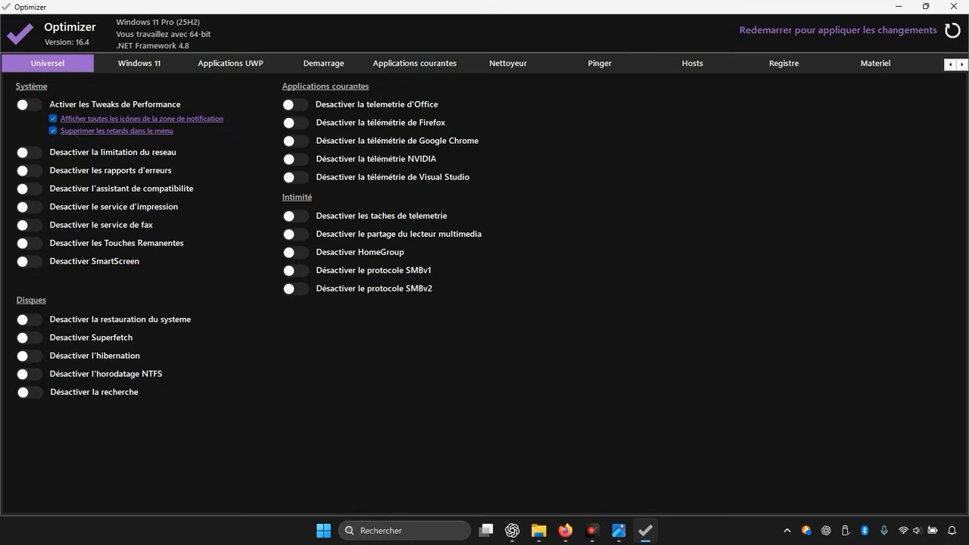
Enable the performance tweaks and disable network throttling, error reports, the compatibility assistant, the fax service, Touches Remanentes and Superfetch.
{"action": "left_click", "coordinate": [29, 104]}
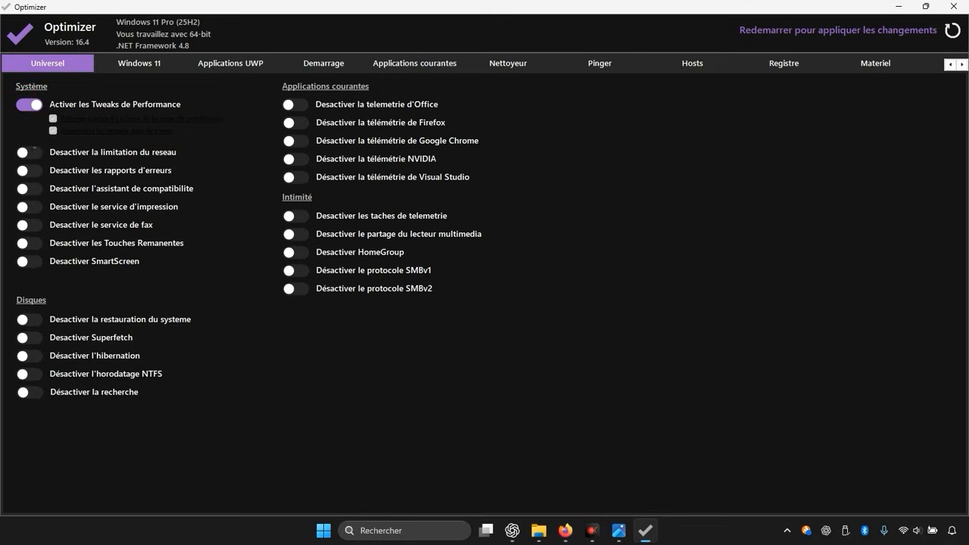
{"action": "left_click", "coordinate": [29, 153]}
{"action": "left_click", "coordinate": [29, 170]}
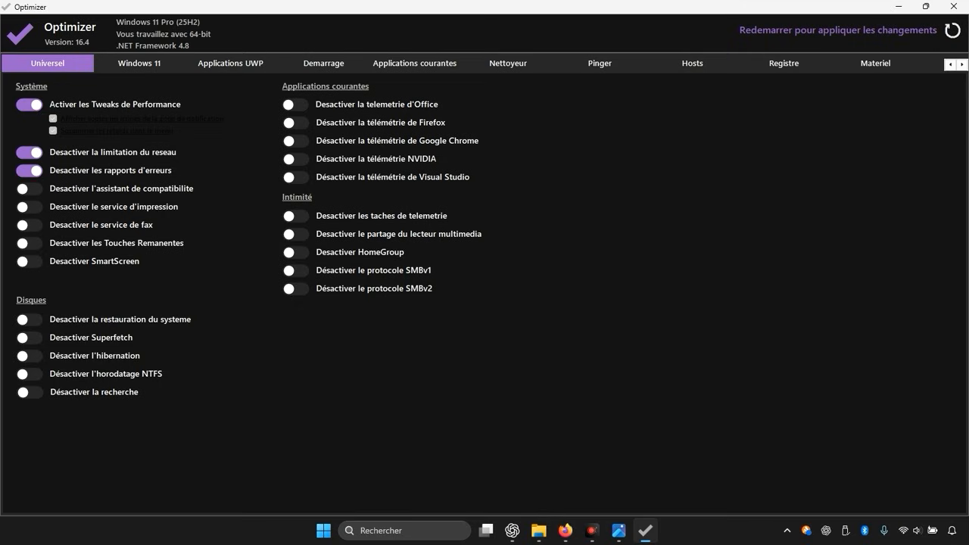
{"action": "left_click", "coordinate": [29, 189]}
{"action": "left_click", "coordinate": [29, 225]}
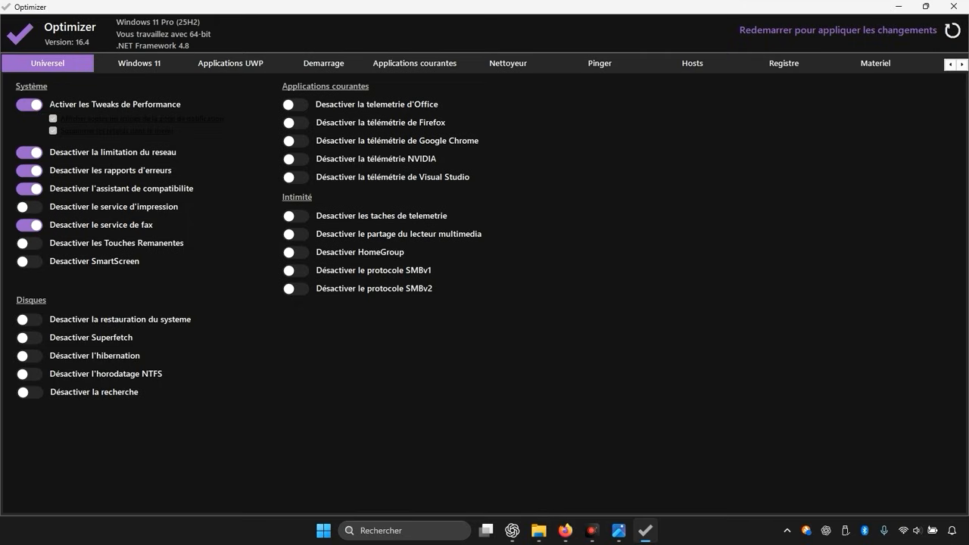
{"action": "left_click", "coordinate": [28, 243]}
{"action": "left_click", "coordinate": [28, 338]}
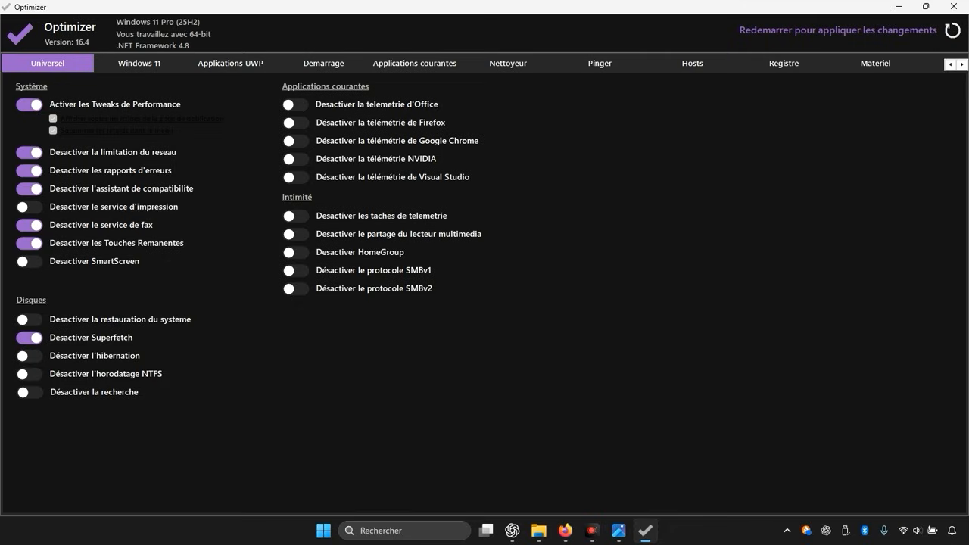
Disable telemetry for Office, Firefox, Google Chrome, NVIDIA and Visual Studio in the Applications courantes group.
{"action": "left_click", "coordinate": [294, 107]}
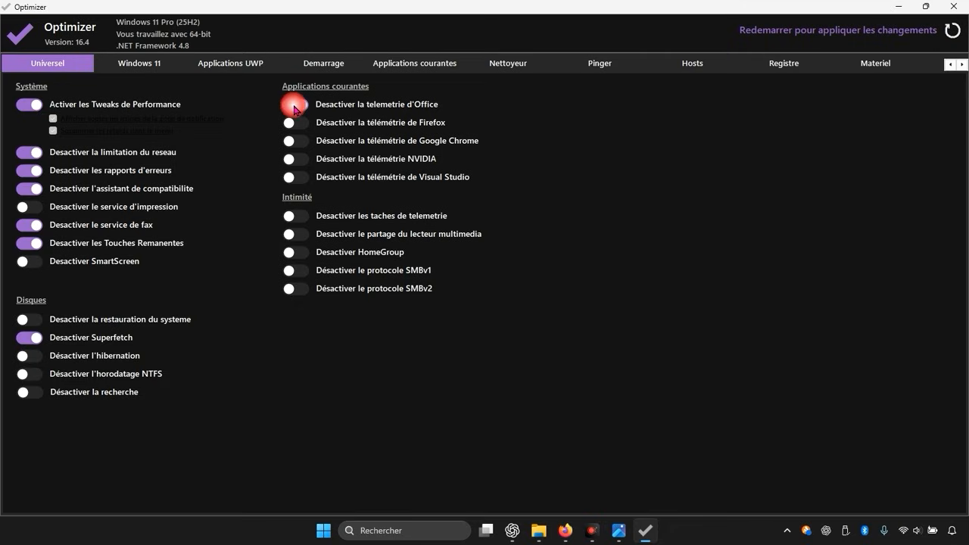
{"action": "left_click", "coordinate": [294, 123]}
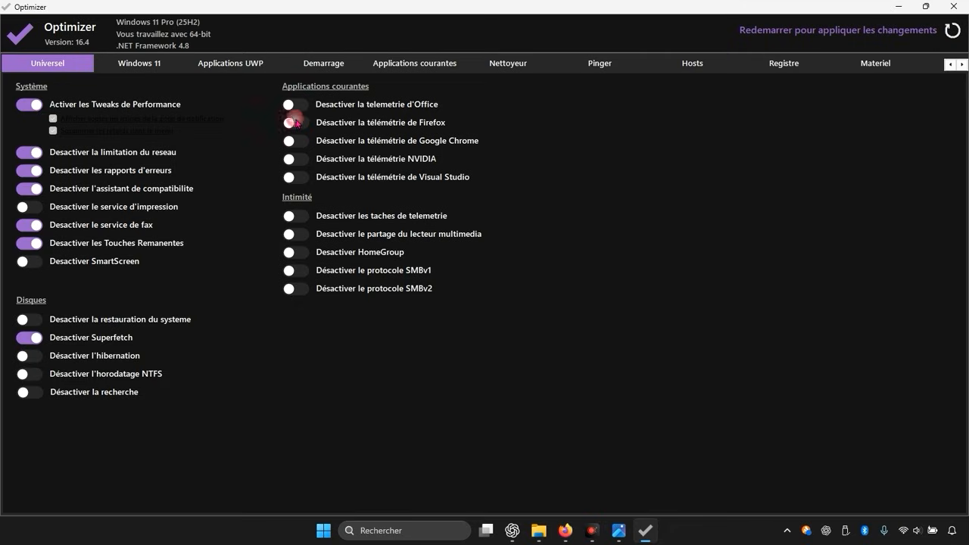
{"action": "left_click", "coordinate": [296, 159]}
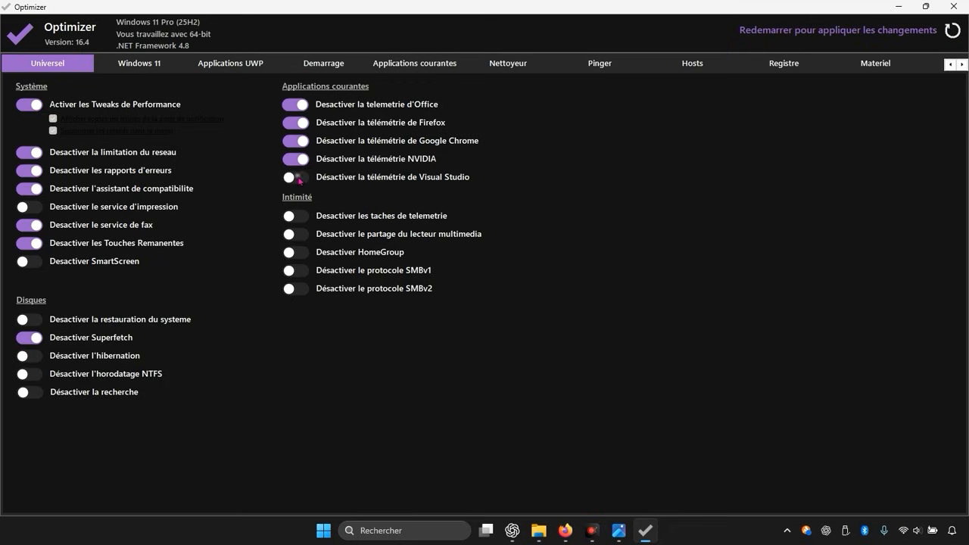
{"action": "left_click", "coordinate": [300, 179]}
In the Universel privacy group, disable the telemetry tasks, HomeGroup and the SMBv1 protocol.
{"action": "left_click", "coordinate": [299, 219]}
{"action": "left_click", "coordinate": [306, 220]}
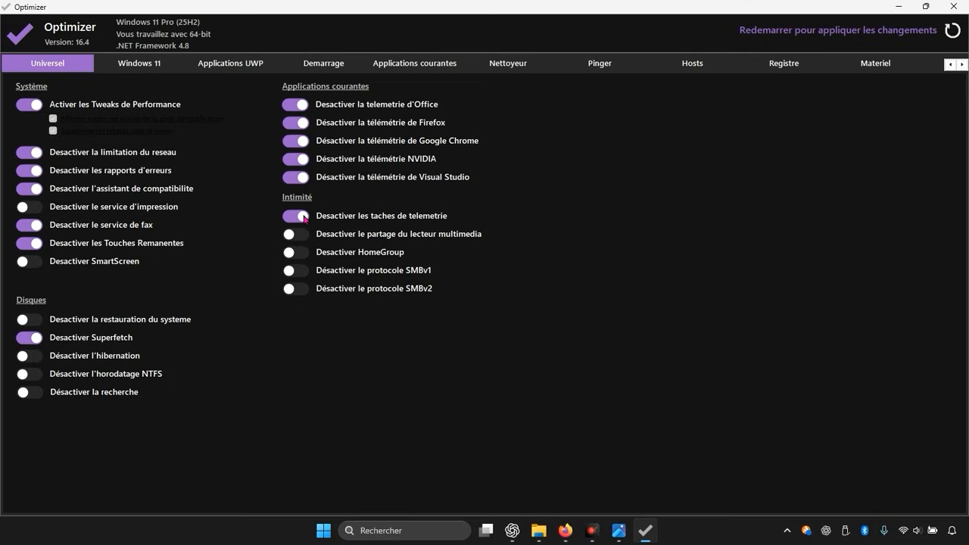
{"action": "left_click", "coordinate": [301, 255]}
{"action": "left_click", "coordinate": [303, 274]}
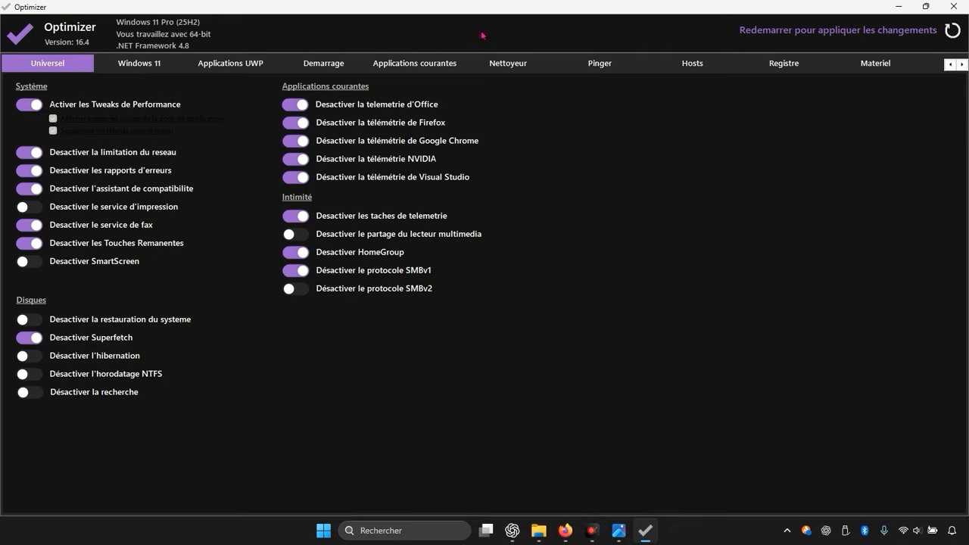
In the Nettoyeur section, select Fichiers temporaires, Rapports d'erreurs and Vider la corbeille for Windows cleaning.
{"action": "left_click", "coordinate": [508, 65]}
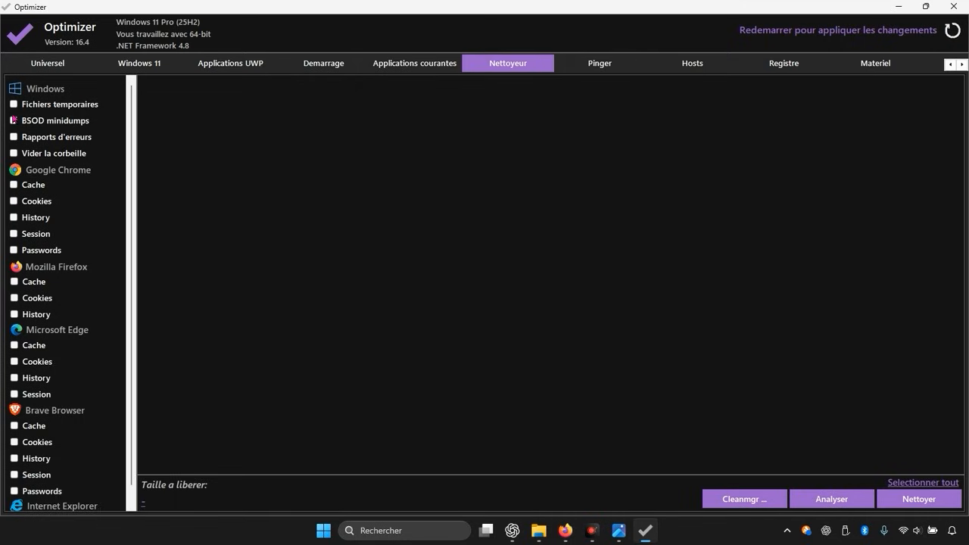
{"action": "left_click", "coordinate": [13, 105]}
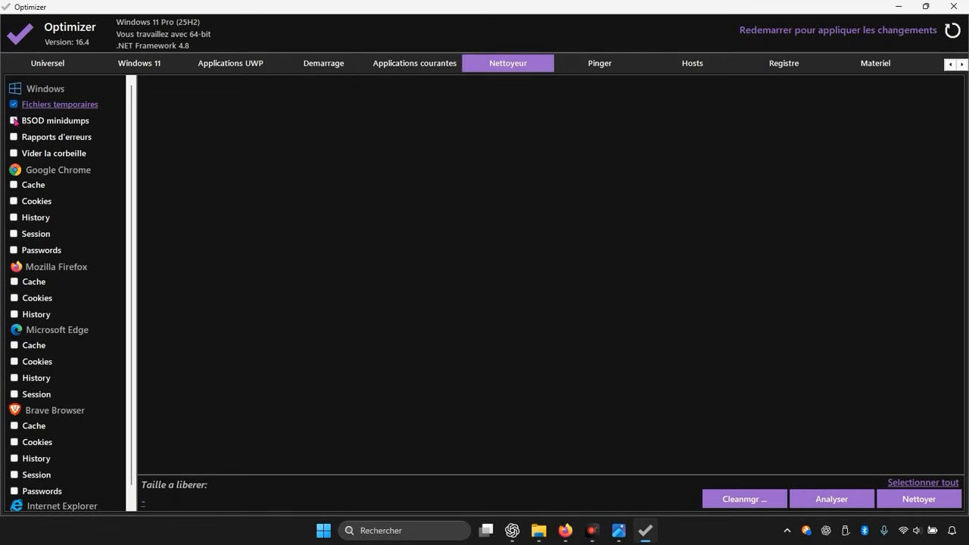
{"action": "left_click", "coordinate": [14, 137]}
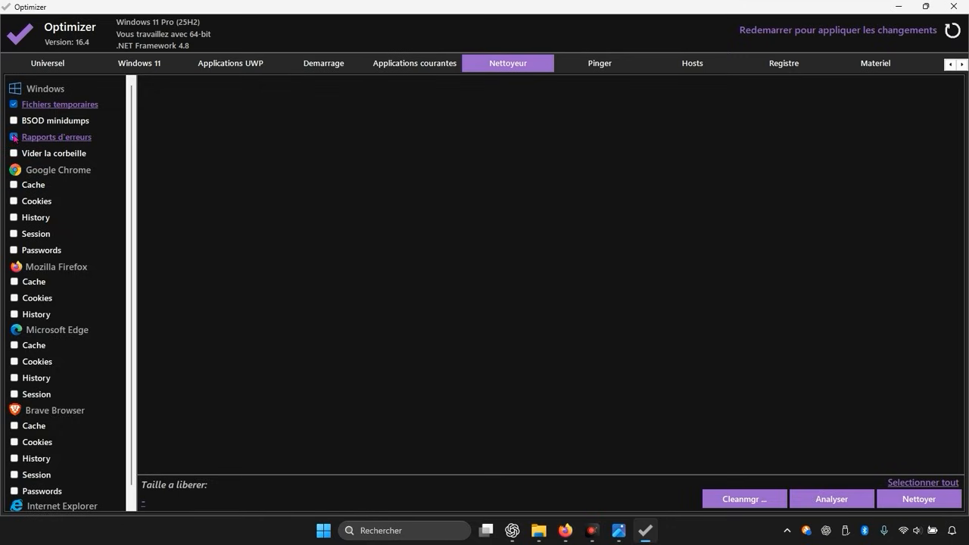
{"action": "left_click", "coordinate": [13, 153]}
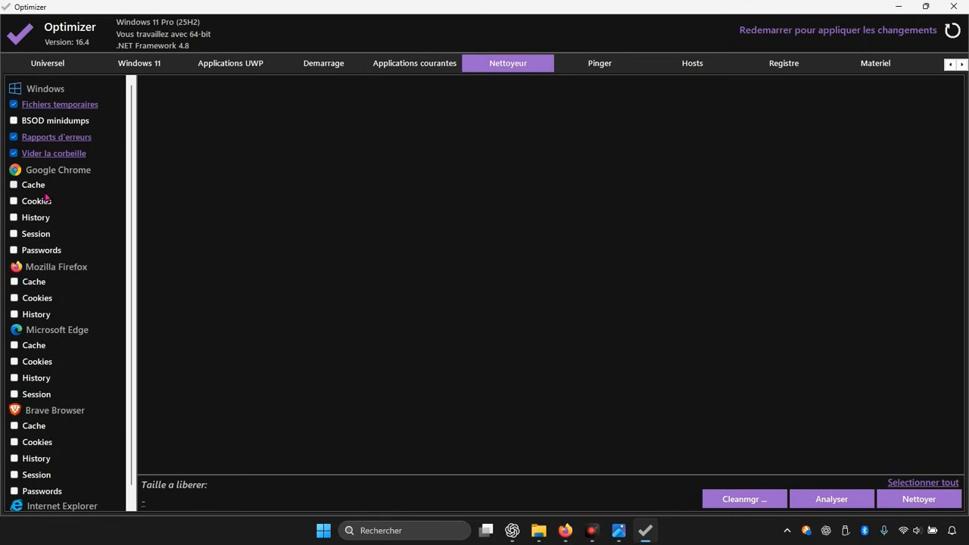
Look over the browser cleaning categories and select Cache, History and Session for Google Chrome.
{"action": "scroll", "coordinate": [52, 266], "scroll_direction": "down", "scroll_amount": 1}
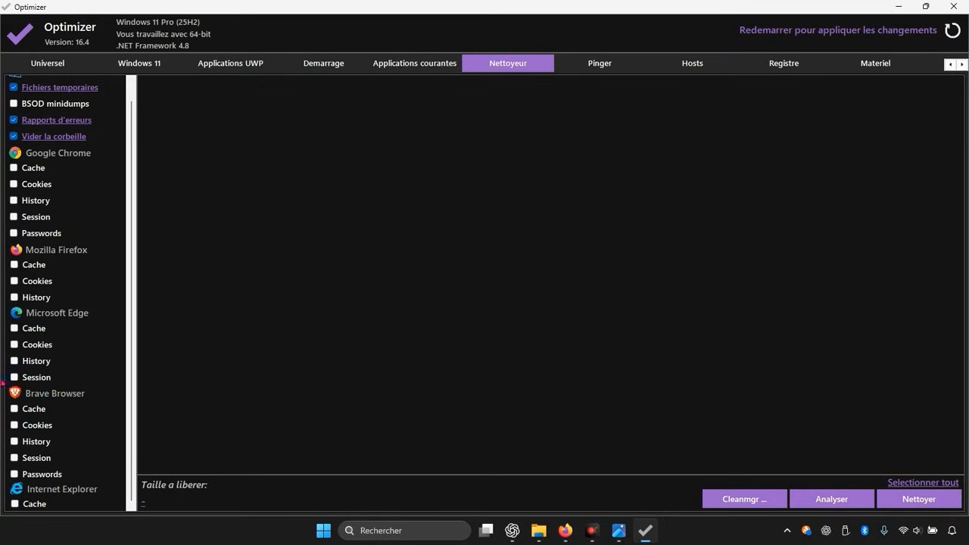
{"action": "scroll", "coordinate": [64, 426], "scroll_direction": "up", "scroll_amount": 1}
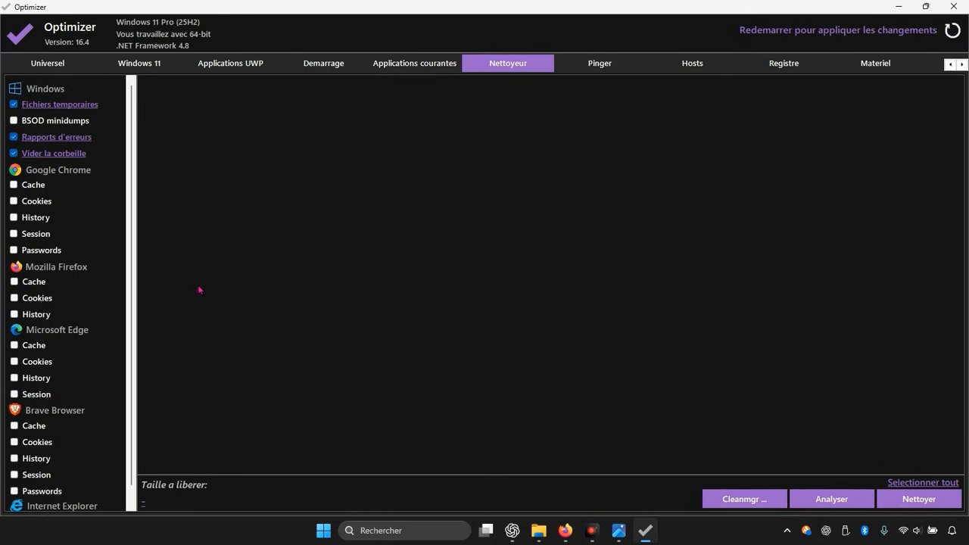
{"action": "left_click", "coordinate": [36, 187]}
{"action": "left_click", "coordinate": [30, 218]}
{"action": "left_click", "coordinate": [25, 234]}
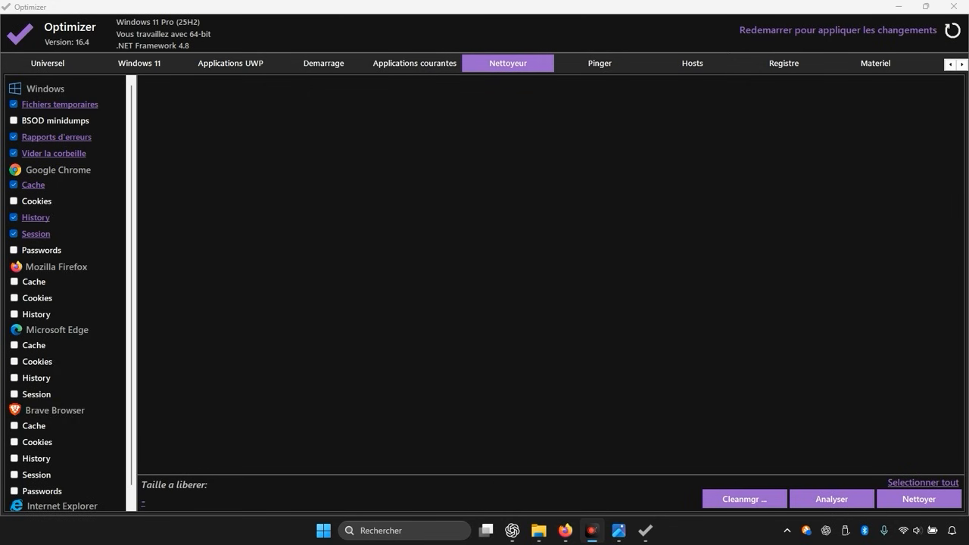
In the Windows 11 system settings, disable My People, enable Long Paths, remove Cast to Device and restore the classic photo viewer.
{"action": "left_click", "coordinate": [141, 63]}
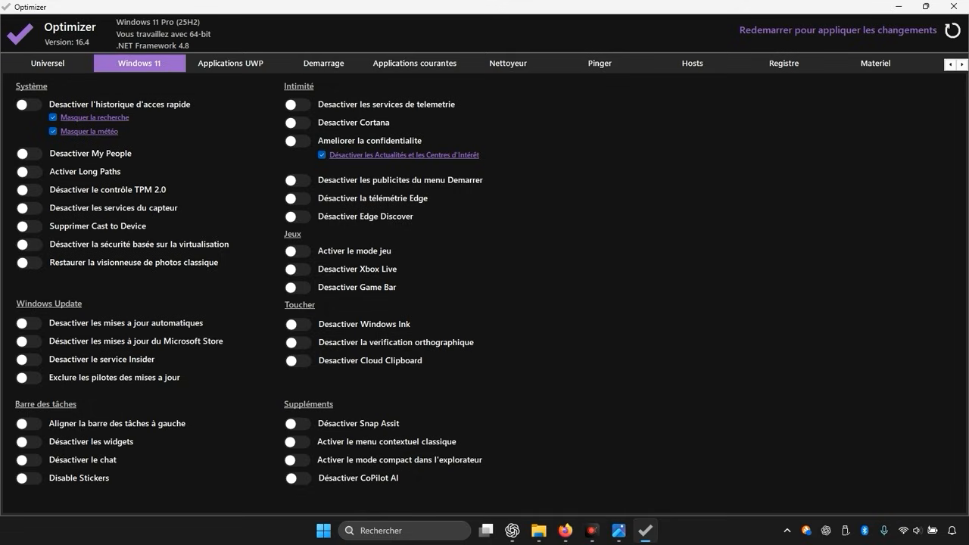
{"action": "left_click", "coordinate": [588, 526]}
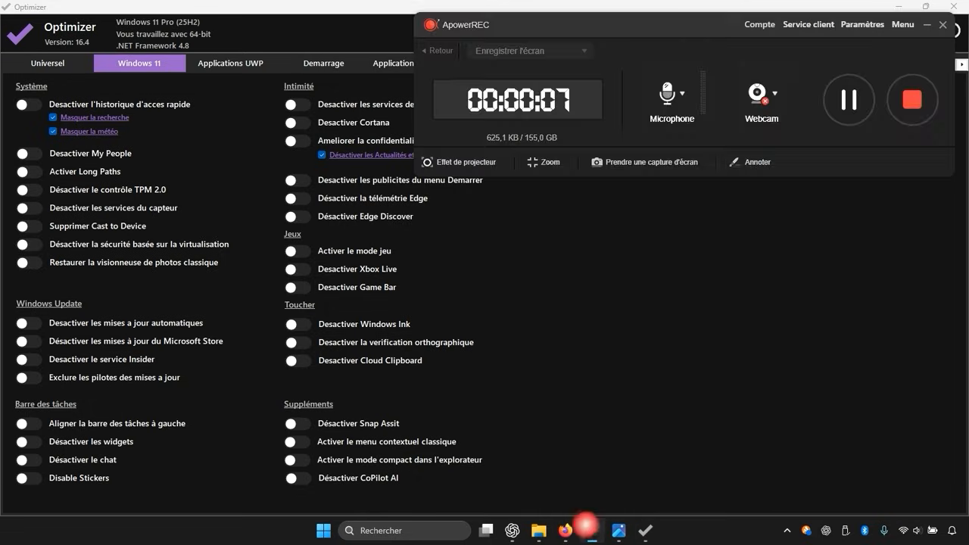
{"action": "left_click", "coordinate": [589, 526]}
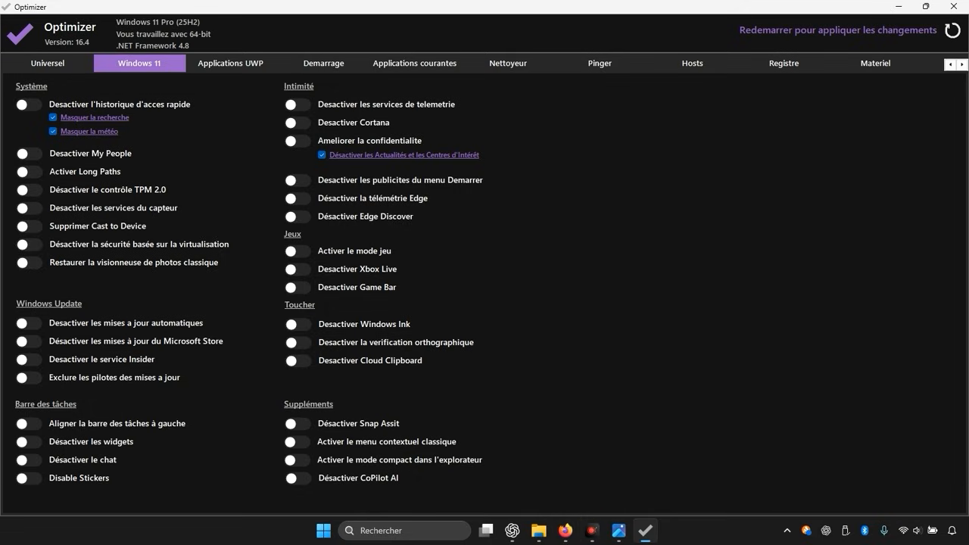
{"action": "left_click", "coordinate": [28, 153]}
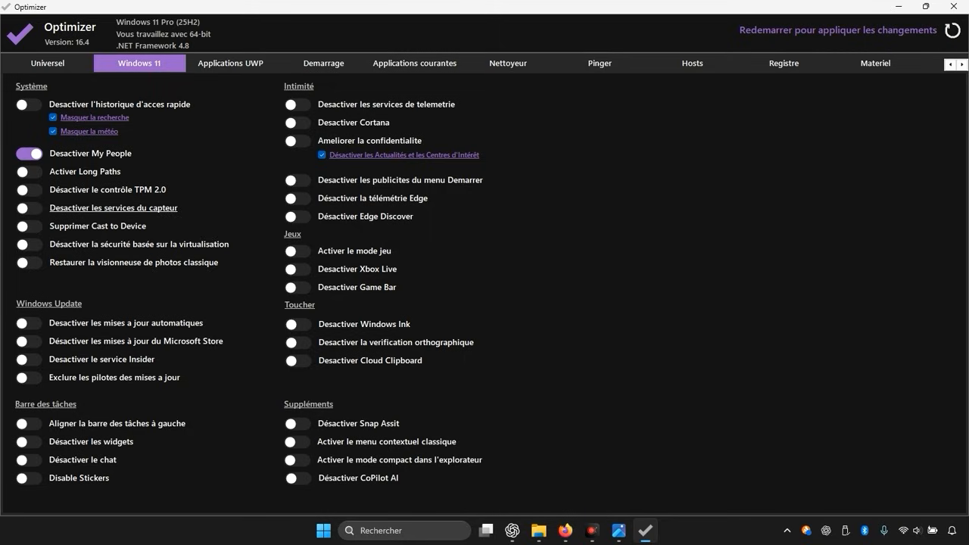
{"action": "left_click", "coordinate": [29, 171]}
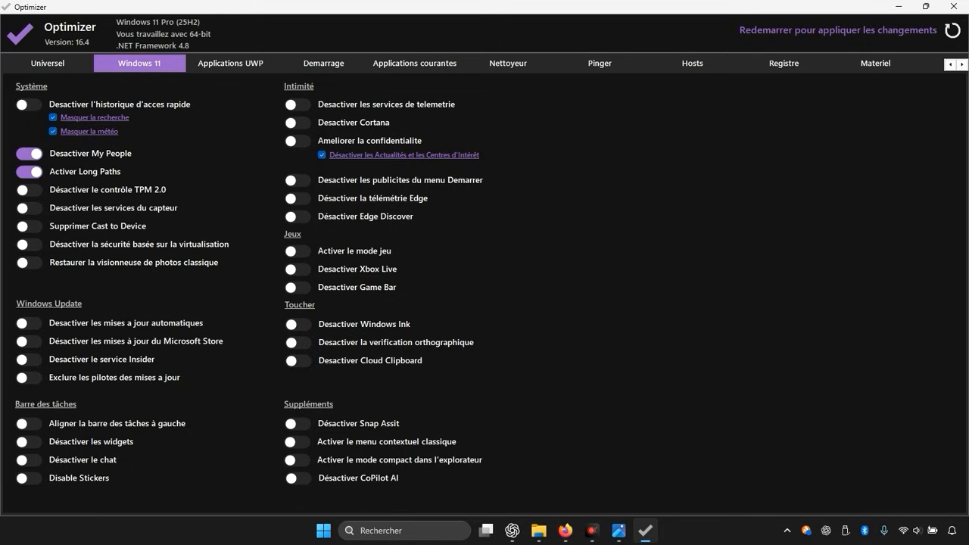
{"action": "left_click", "coordinate": [29, 225]}
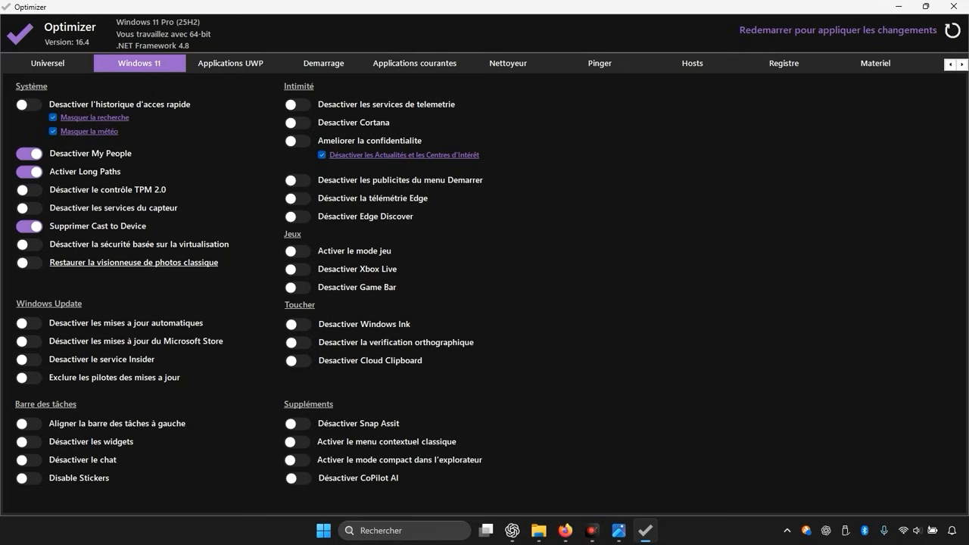
{"action": "left_click", "coordinate": [32, 262]}
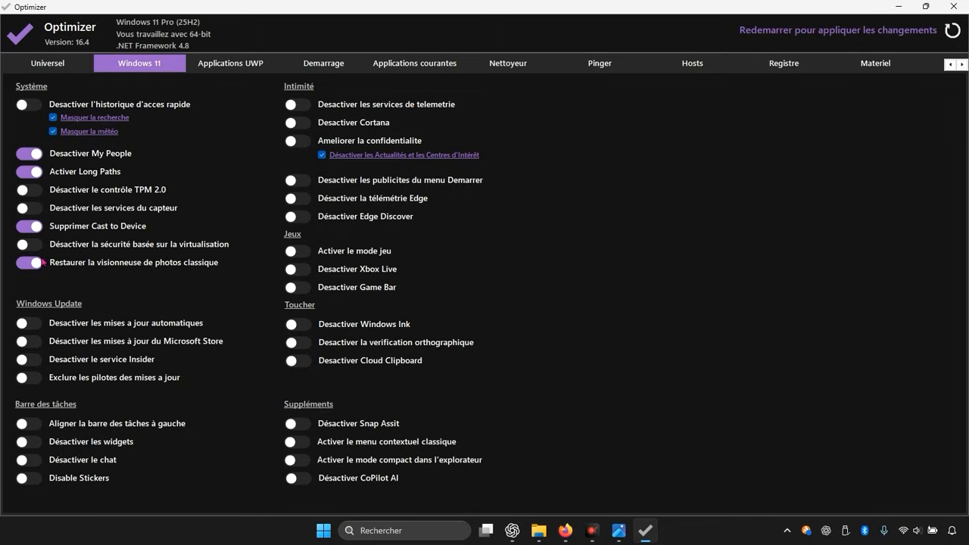
Disable telemetry services, Cortana, Start menu ads, Edge telemetry and Edge Discover, and enable Ameliorer la confidentialite in the Windows 11 privacy group.
{"action": "left_click", "coordinate": [303, 105]}
{"action": "left_click", "coordinate": [307, 124]}
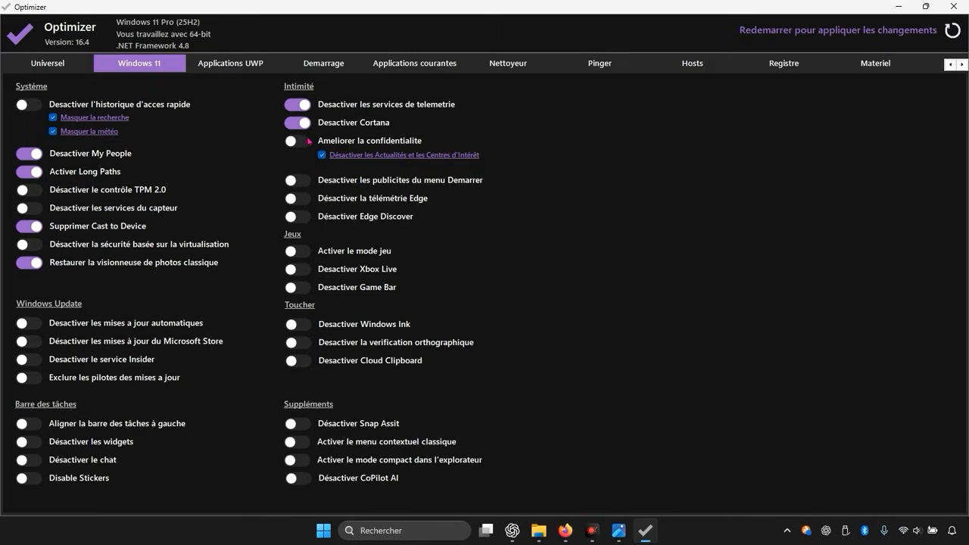
{"action": "left_click", "coordinate": [308, 146]}
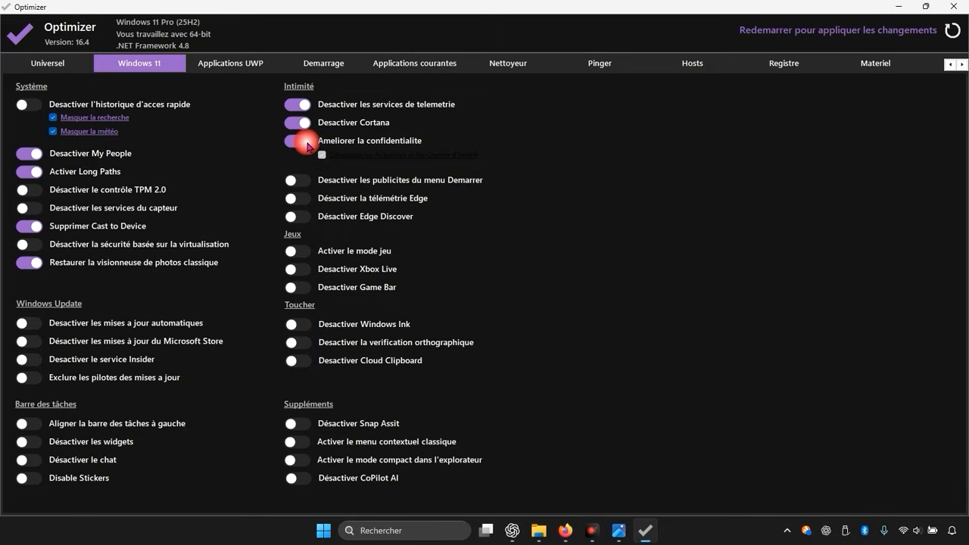
{"action": "left_click", "coordinate": [307, 182]}
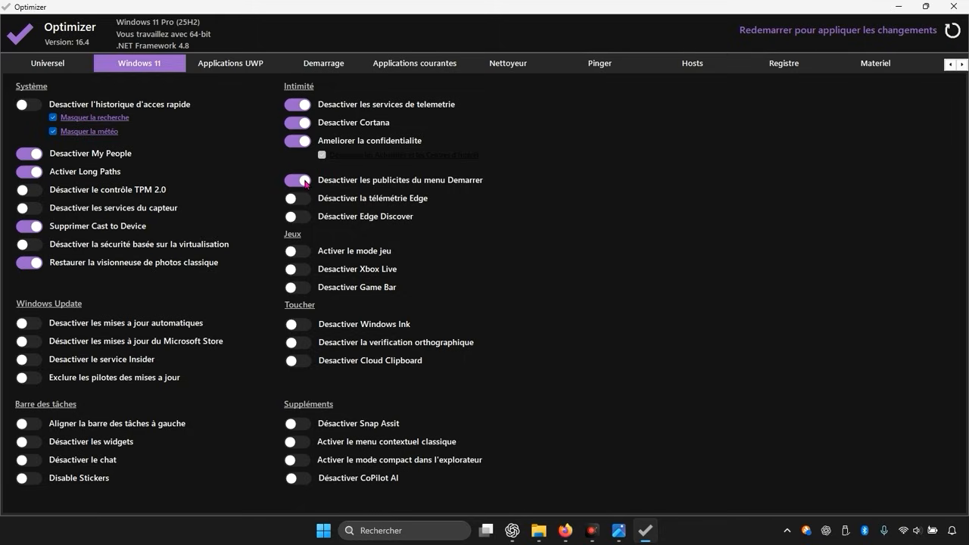
{"action": "left_click", "coordinate": [305, 200]}
{"action": "left_click", "coordinate": [304, 218]}
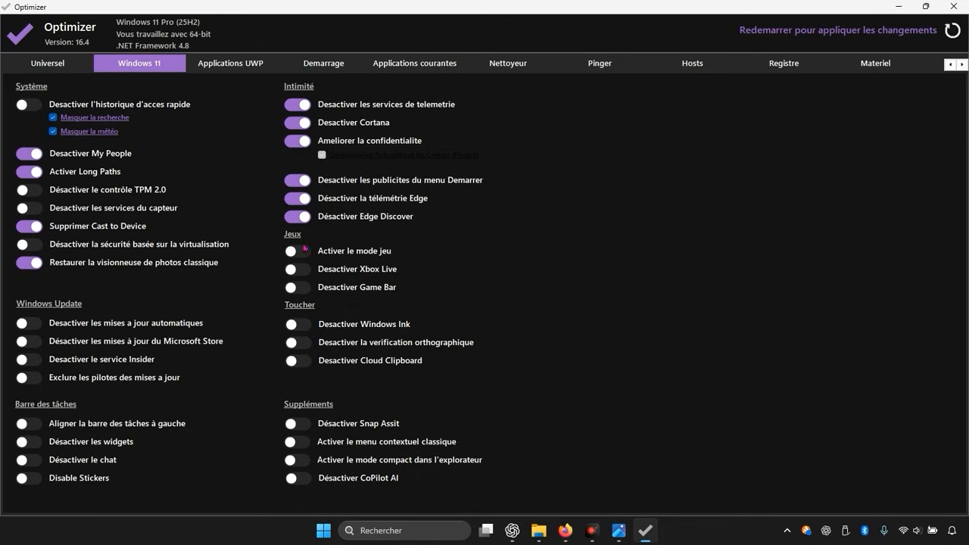
In the Jeux group, enable game mode and disable Xbox Live and Game Bar.
{"action": "left_click", "coordinate": [302, 254]}
{"action": "left_click", "coordinate": [309, 274]}
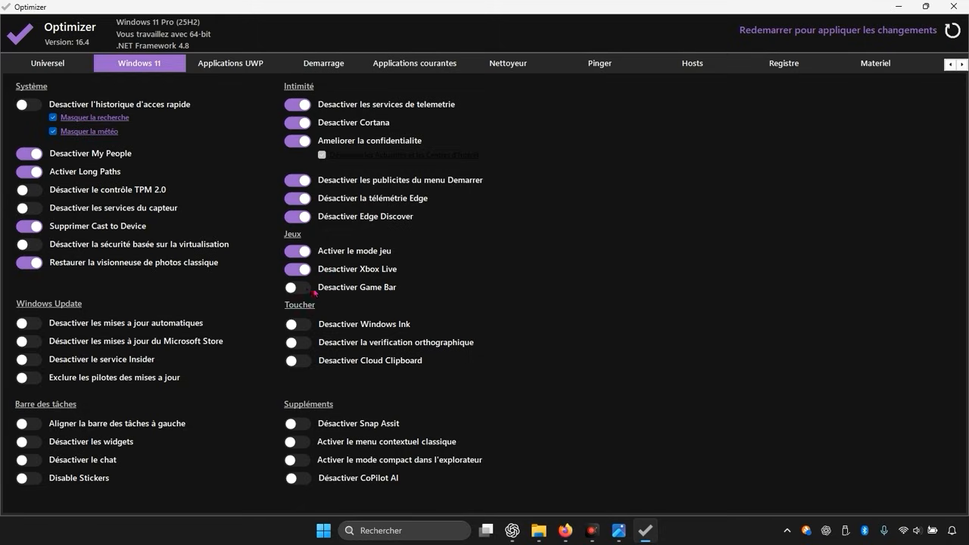
{"action": "left_click", "coordinate": [301, 288]}
Disable widgets, chat and stickers in the Barre des tâches group, continuing past the application error.
{"action": "left_click", "coordinate": [38, 446]}
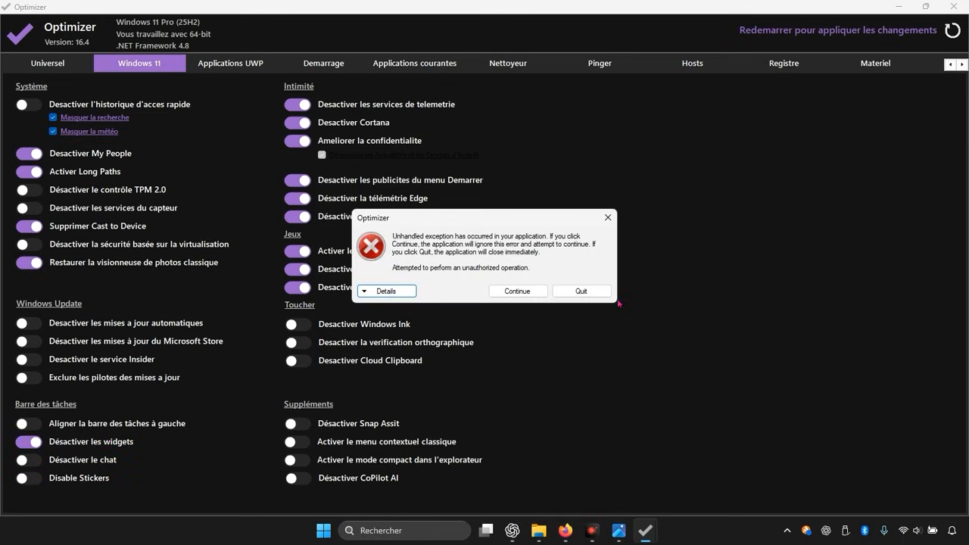
{"action": "left_click", "coordinate": [539, 295]}
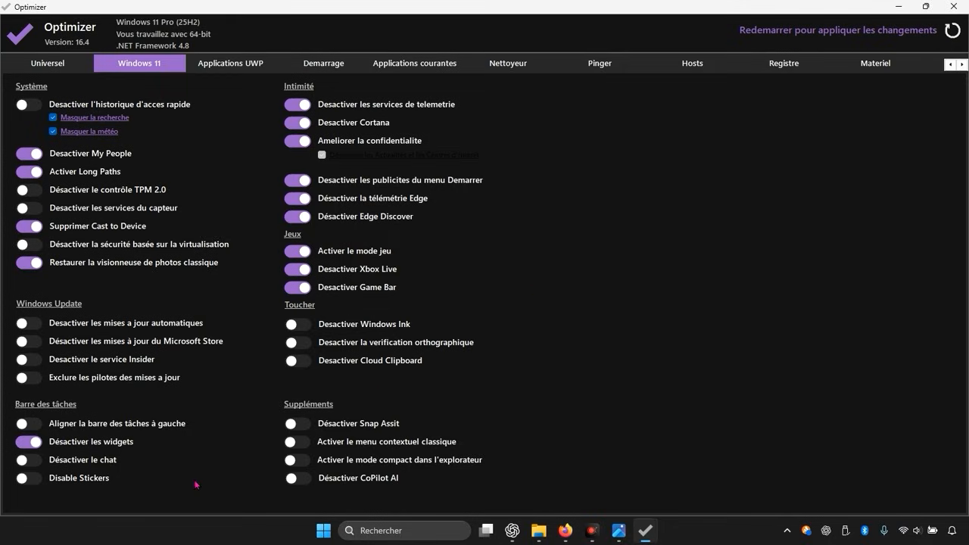
{"action": "left_click", "coordinate": [36, 460]}
{"action": "left_click", "coordinate": [37, 483]}
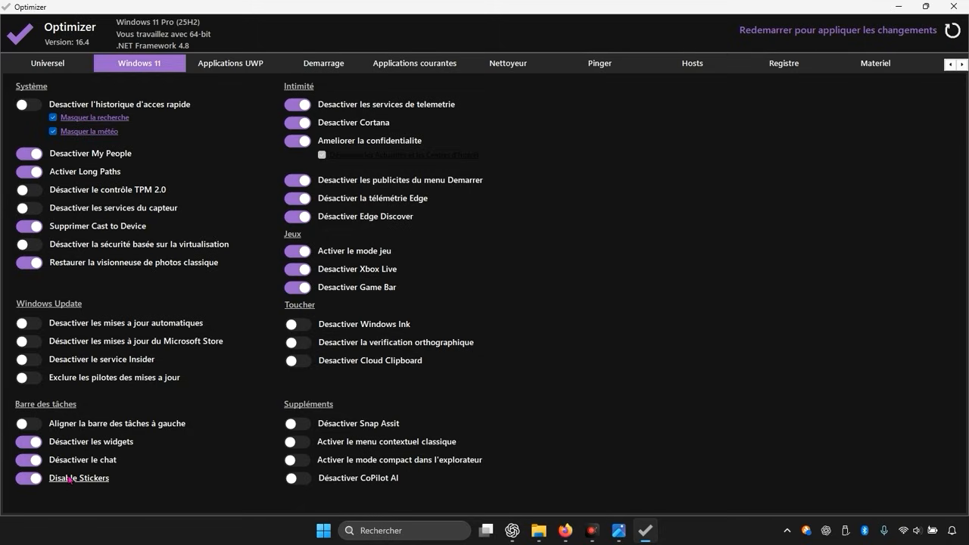
In the Suppléments group, enable the classic context menu and Explorer compact mode, and disable CoPilot AI.
{"action": "left_click", "coordinate": [300, 445]}
{"action": "left_click", "coordinate": [303, 462]}
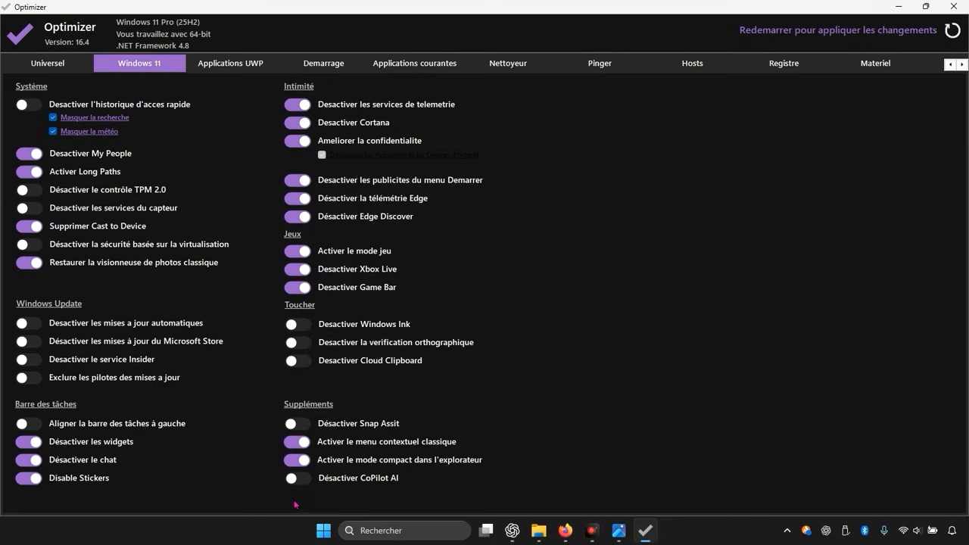
{"action": "left_click", "coordinate": [294, 480]}
Display the Demarrage startup items and select WingetUI, Opera Browser Assistant and Lively.
{"action": "left_click", "coordinate": [338, 67]}
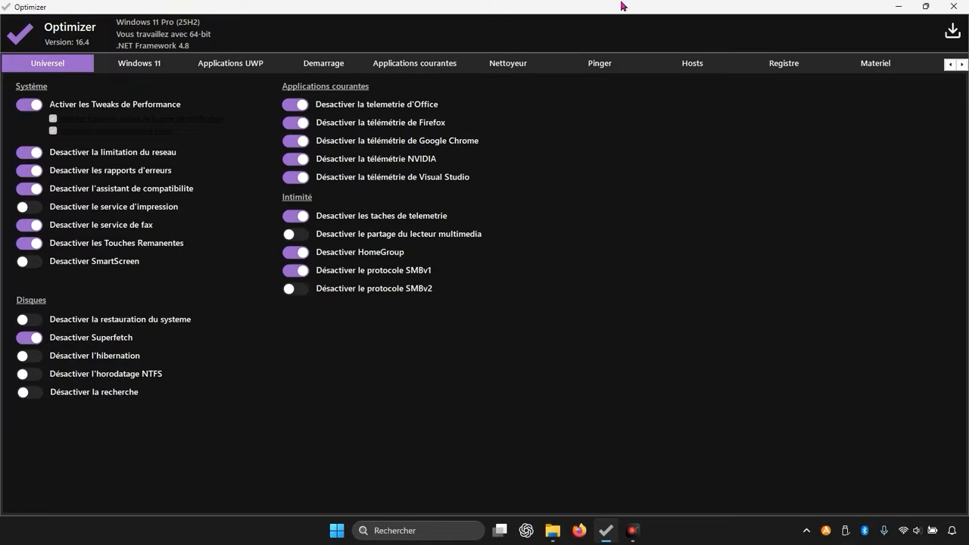
{"action": "left_click", "coordinate": [337, 68]}
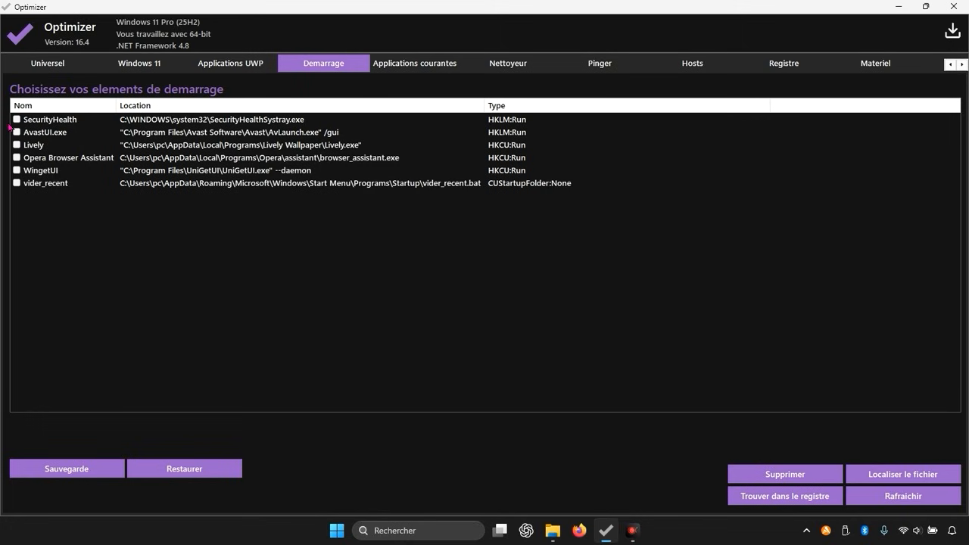
{"action": "left_click", "coordinate": [17, 170]}
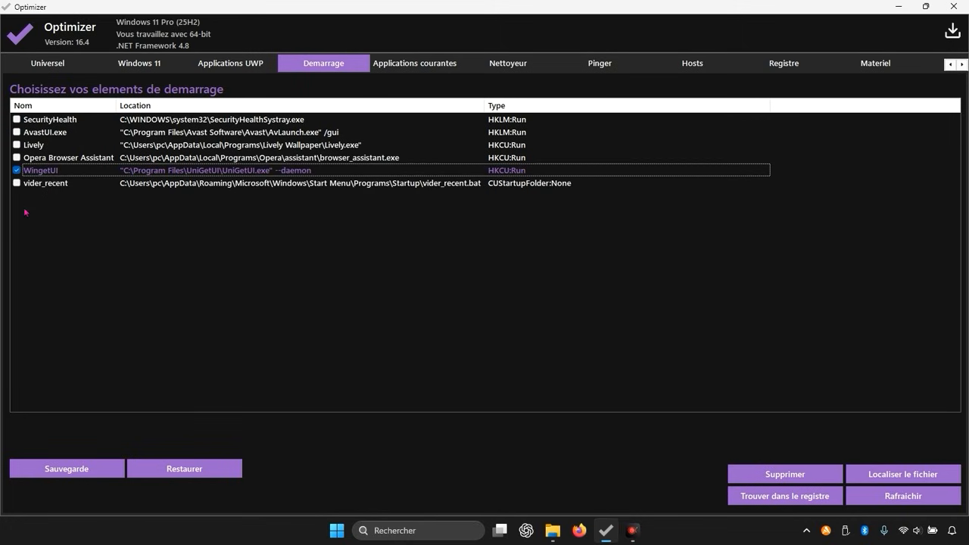
{"action": "left_click", "coordinate": [16, 157]}
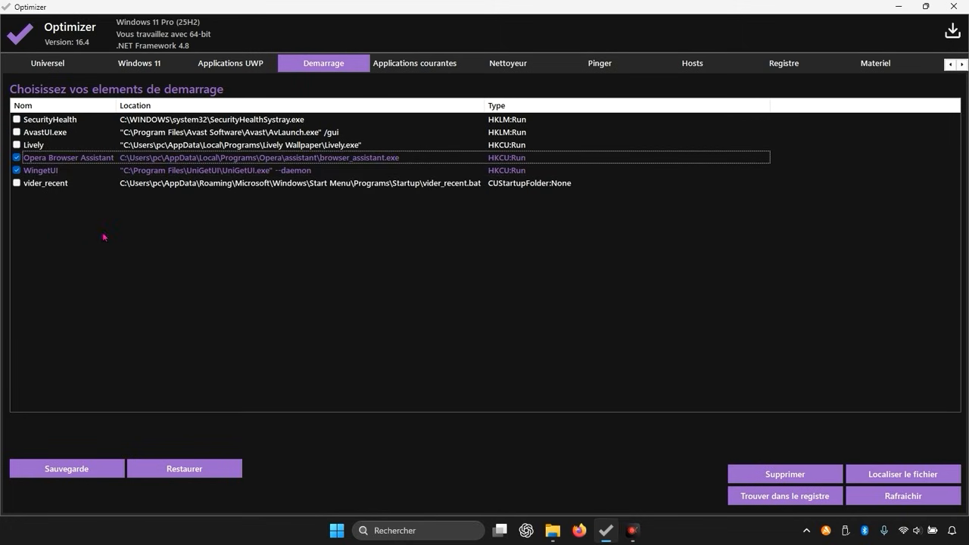
{"action": "left_click", "coordinate": [16, 145]}
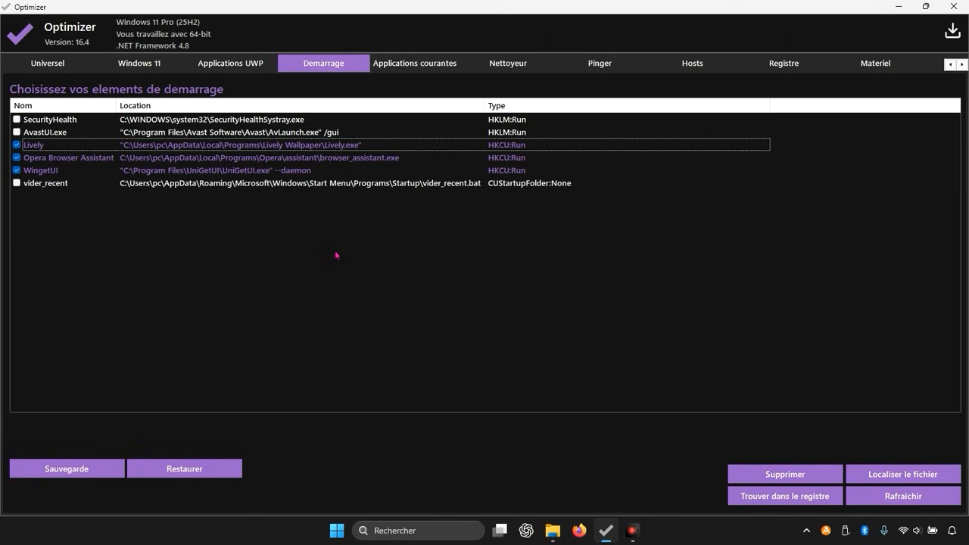
Show the options for fixing common registry problems, and minimize Optimizer to the desktop.
{"action": "left_click", "coordinate": [795, 62]}
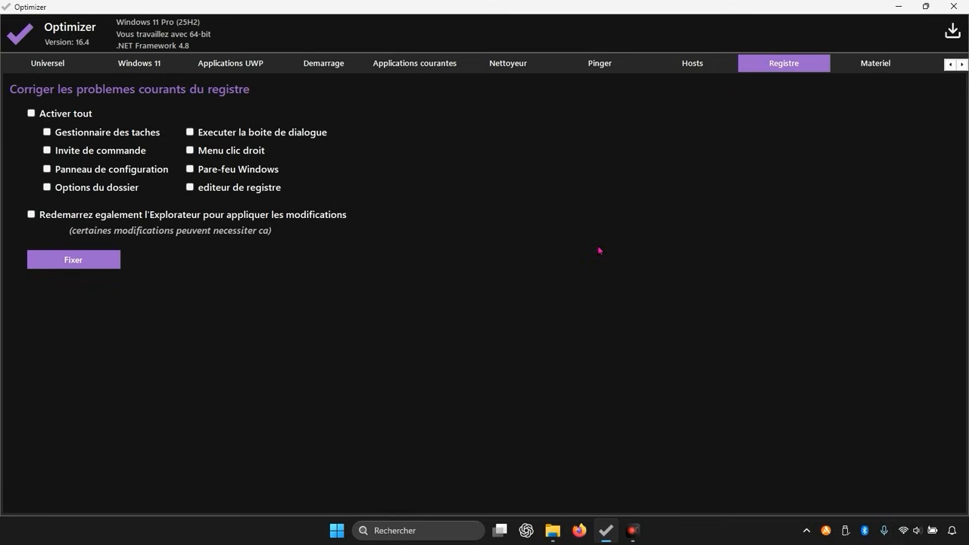
{"action": "left_click", "coordinate": [902, 7]}
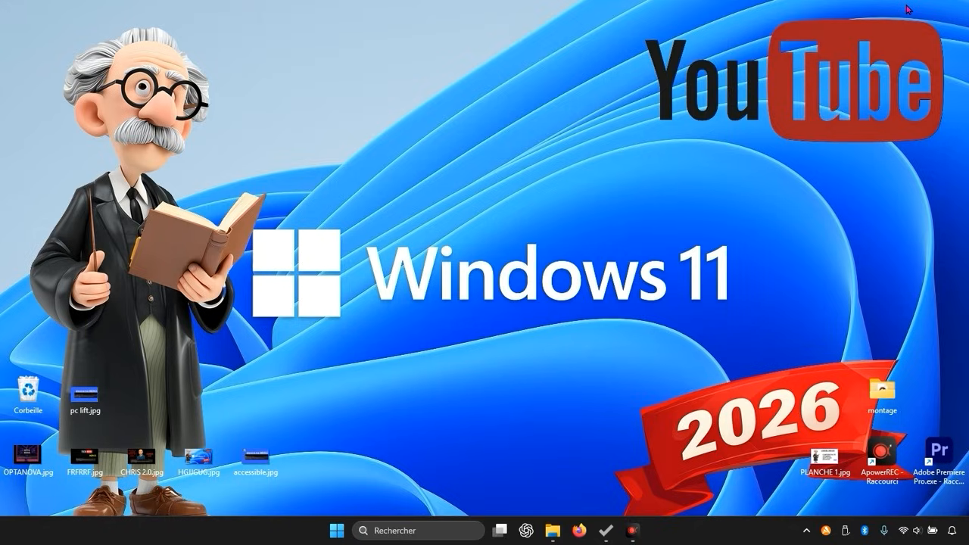